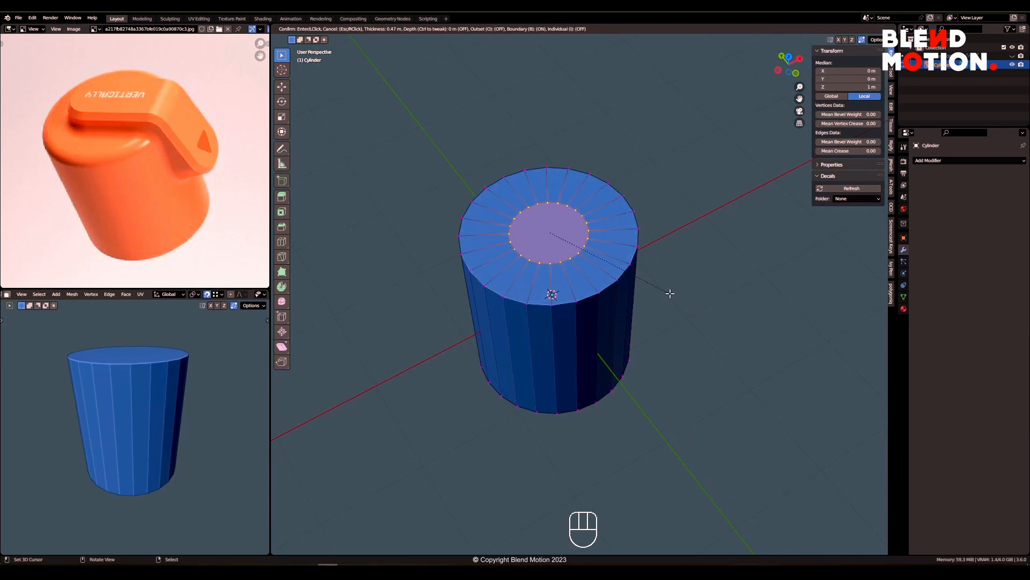
# Inset the cylinder's top face by 0.5 m and duplicate the inner face upward along Z as a separate object
pyautogui.write('.5')
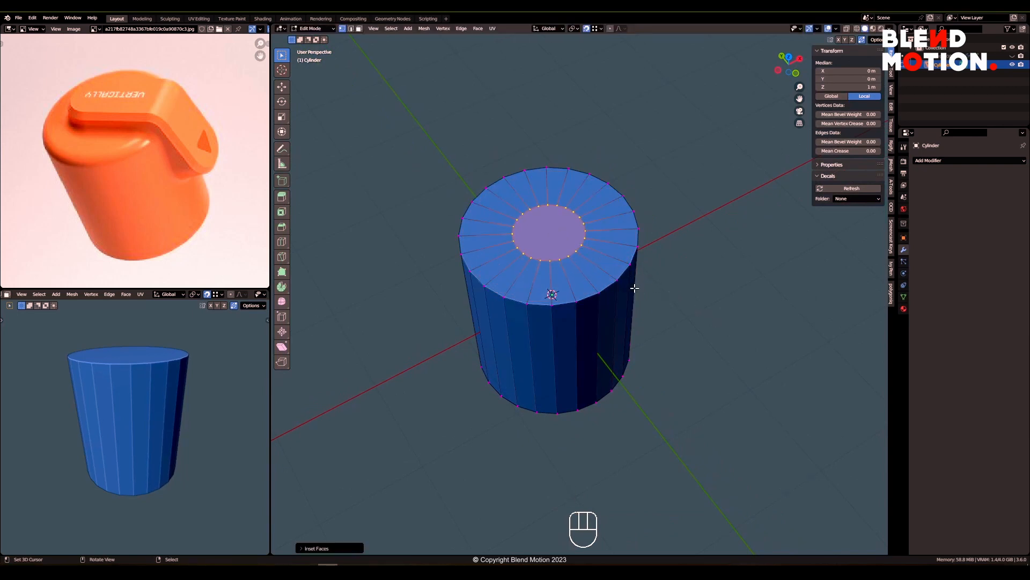
pyautogui.scroll(3, 635, 288)
pyautogui.keyDown('shift'); pyautogui.moveTo(593, 292); pyautogui.dragTo(662, 306, button='middle'); pyautogui.keyUp('shift')
pyautogui.hotkey('shift', 'd')
pyautogui.press('z')
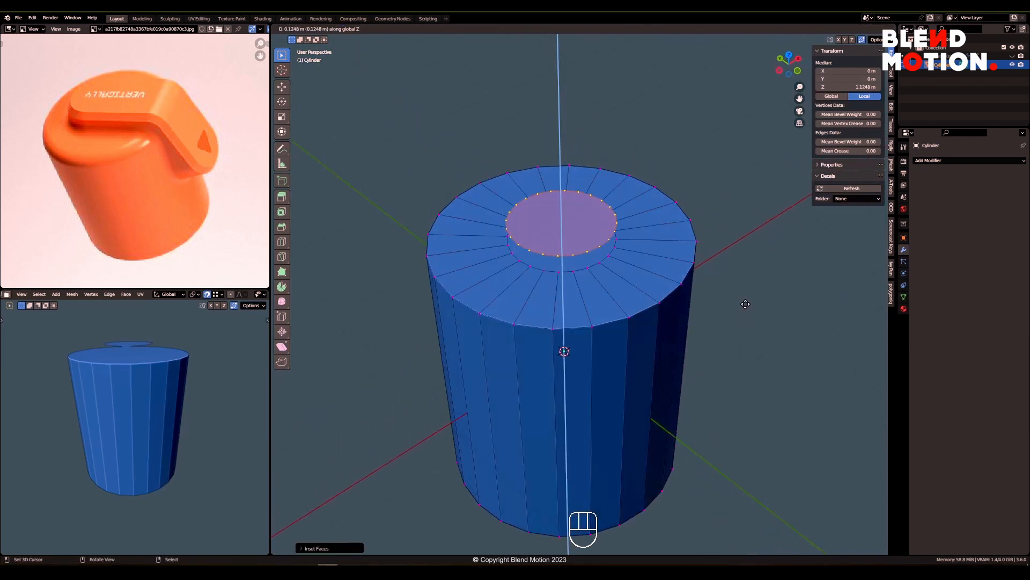
pyautogui.press('p')
pyautogui.click(677, 294)
pyautogui.press('Tab')
pyautogui.rightClick(577, 233)
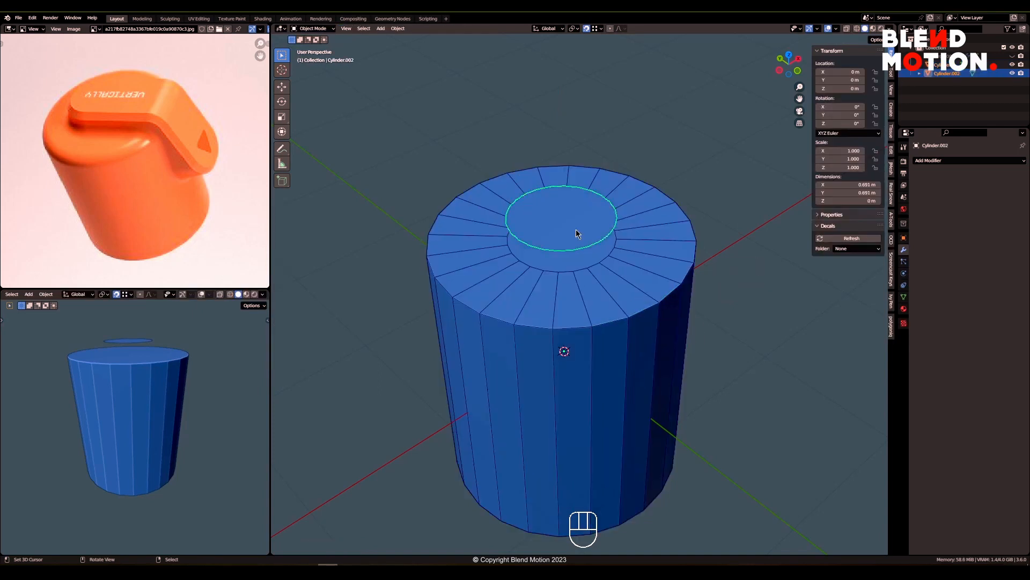
# Divide the raised disc into quarters and rip it in two along its centre line parallel to X
pyautogui.press('Tab')
pyautogui.moveTo(625, 228); pyautogui.dragTo(547, 239, button='middle')
pyautogui.click(618, 262)
pyautogui.hotkey('alt', 'a')
pyautogui.keyDown('alt'); pyautogui.keyDown('shift'); pyautogui.click(558, 241); pyautogui.keyUp('shift'); pyautogui.keyUp('alt')
pyautogui.press('v')
pyautogui.rightClick(590, 249)
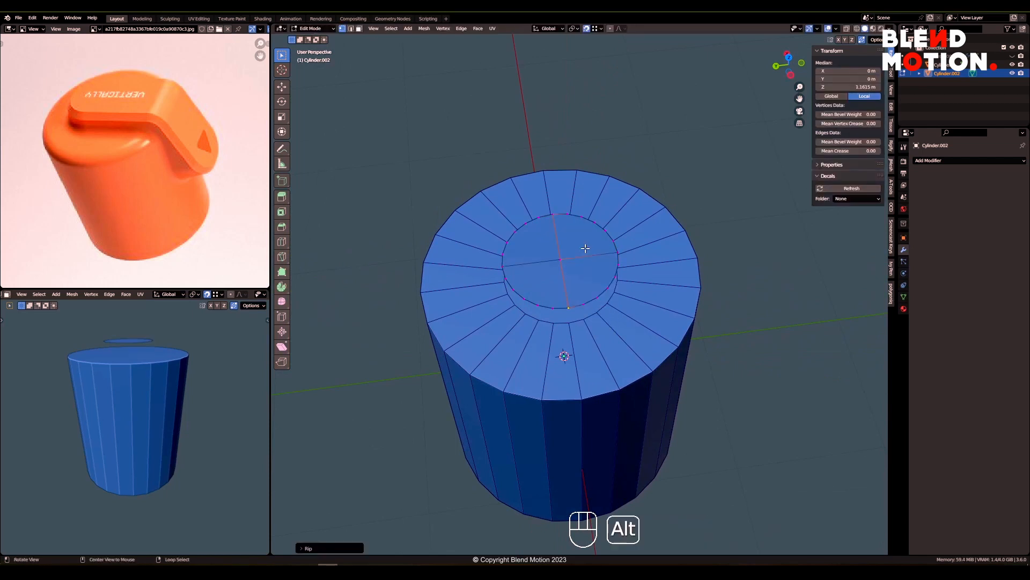
# Move one half-disc about 0.89 m away along Y and bridge the two straight edges with Bridge Edge Loops
pyautogui.press('l')
pyautogui.press('g')
pyautogui.click(742, 245)
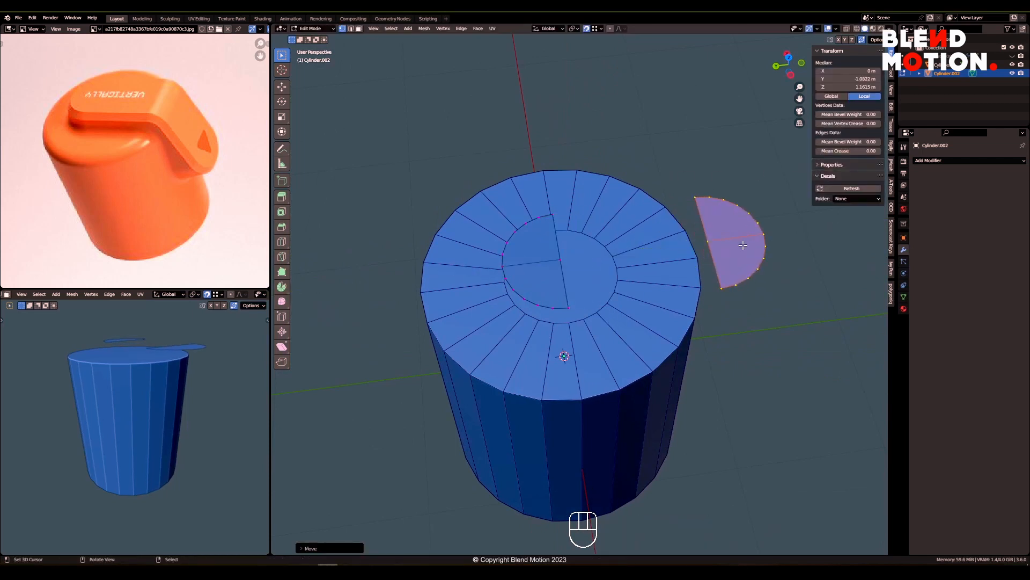
pyautogui.keyDown('alt'); pyautogui.click(706, 229); pyautogui.keyUp('alt')
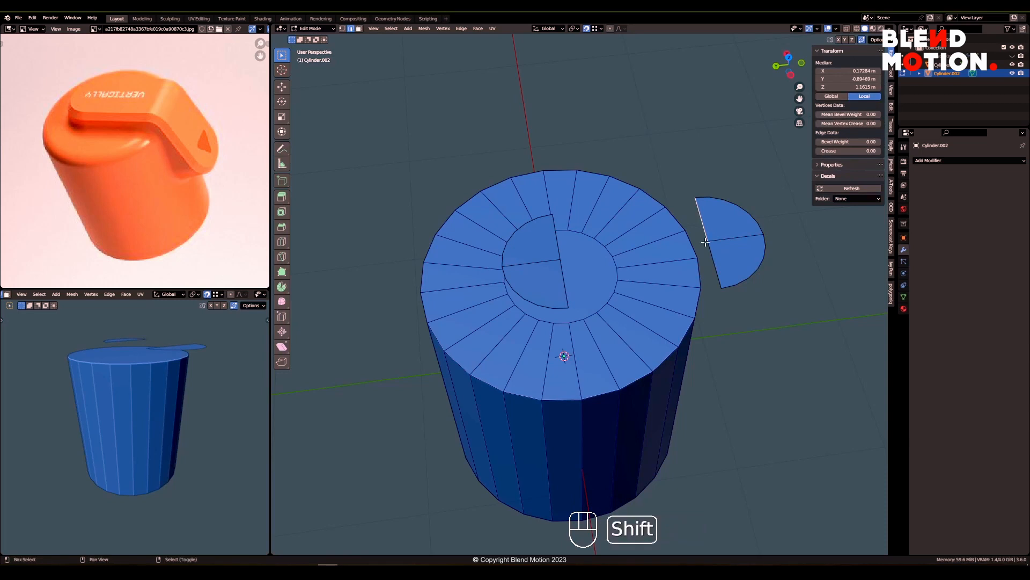
pyautogui.rightClick(617, 236)
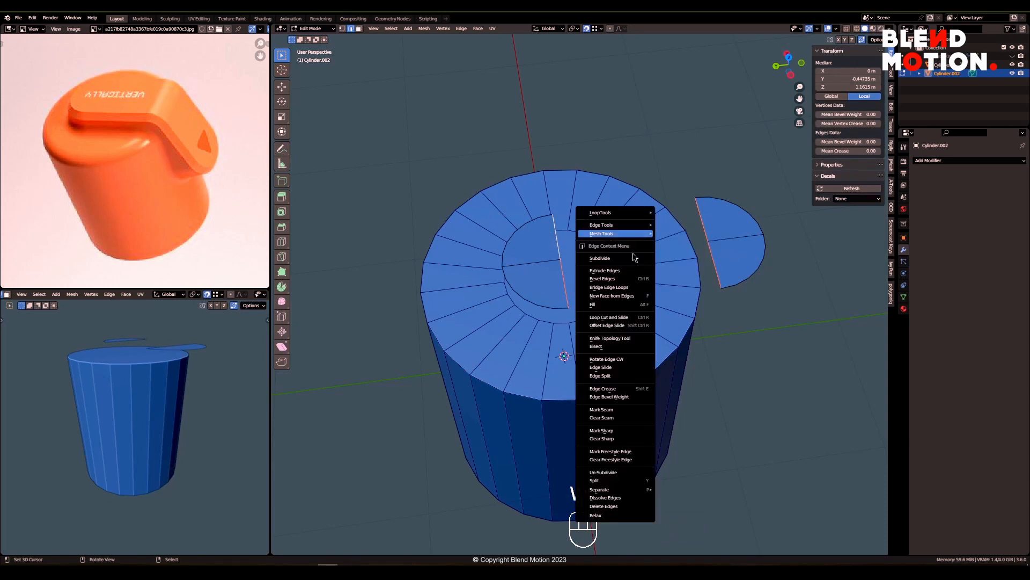
pyautogui.click(628, 286)
# Select the whole slot-shaped plate and inset its faces to form a narrower inner slot
pyautogui.press('l')
pyautogui.press('Tab')
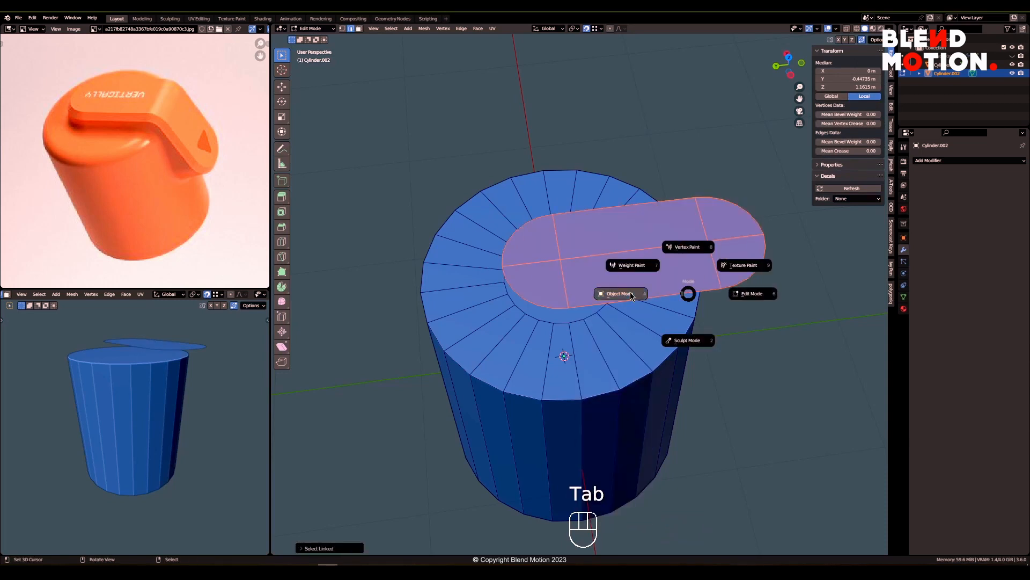
pyautogui.press('Tab')
pyautogui.press('i')
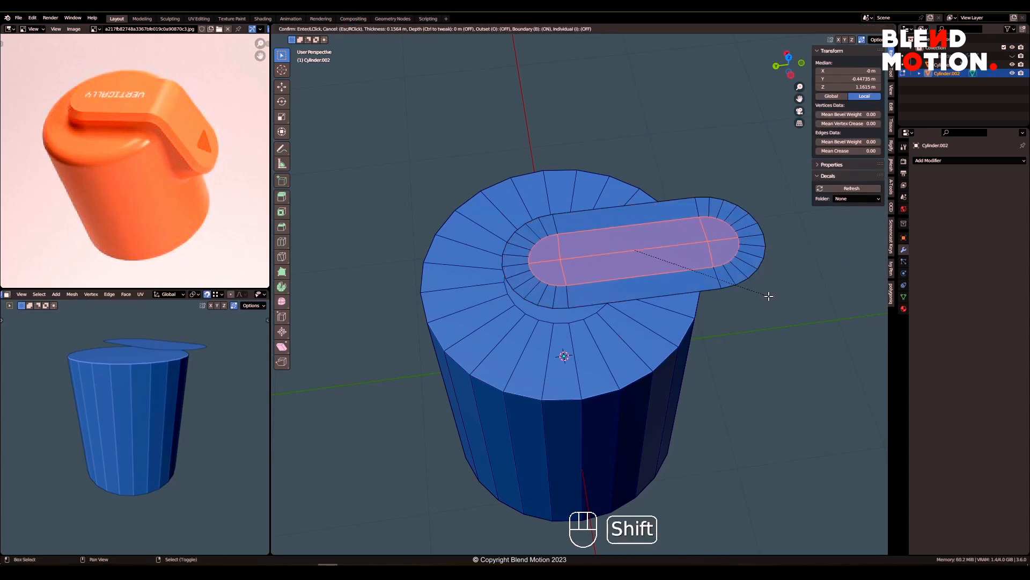
pyautogui.moveTo(733, 286); pyautogui.dragTo(731, 296, button='middle')
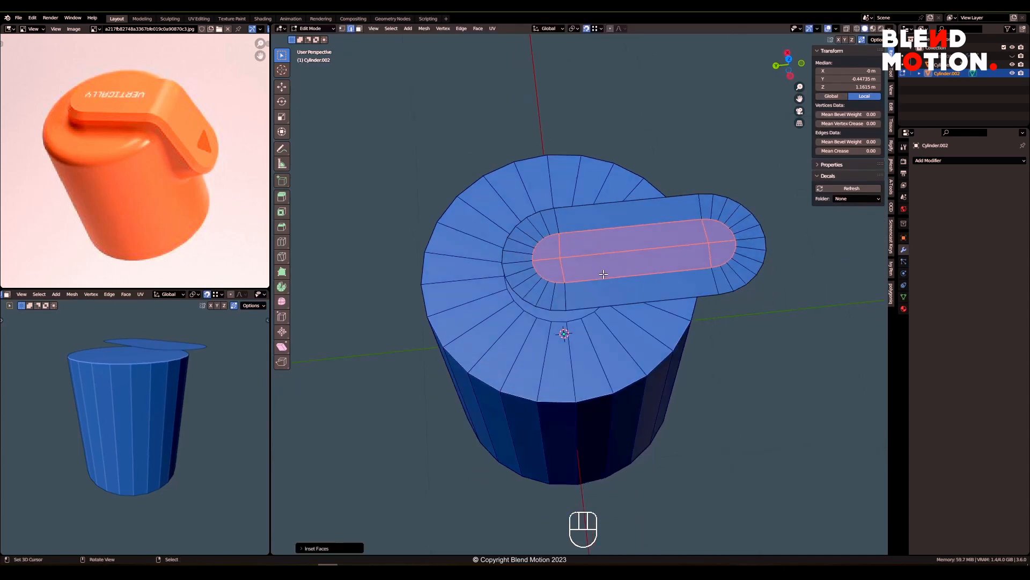
# Align the four corner vertices of the inner slot along Y with the matching outer corner vertices
pyautogui.scroll(2, 644, 294)
pyautogui.press('1')
pyautogui.rightClick(558, 277)
pyautogui.press('g')
pyautogui.click(564, 316)
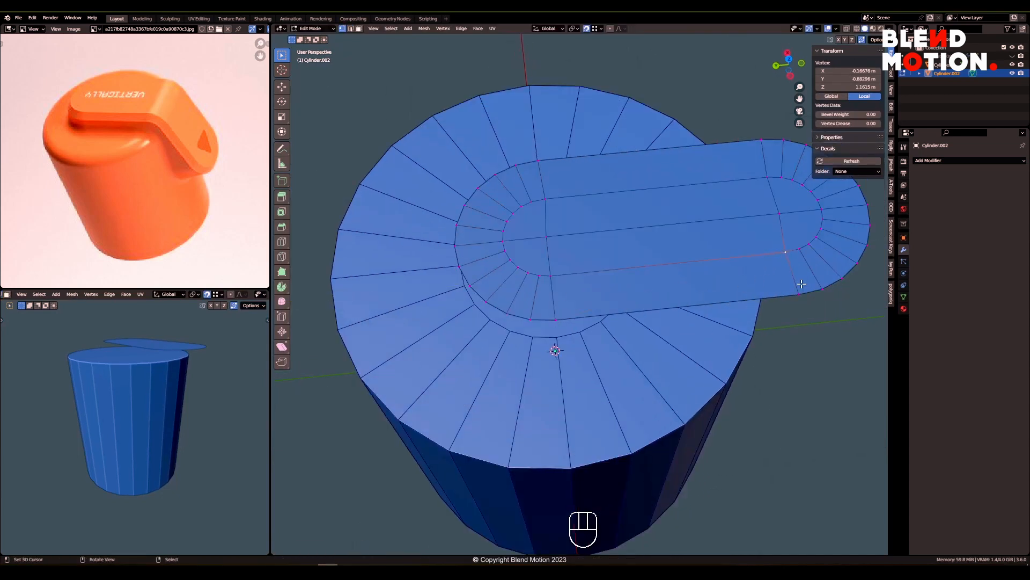
pyautogui.press('g')
pyautogui.click(804, 288)
pyautogui.press('g')
pyautogui.click(761, 143)
pyautogui.rightClick(549, 197)
pyautogui.press('g')
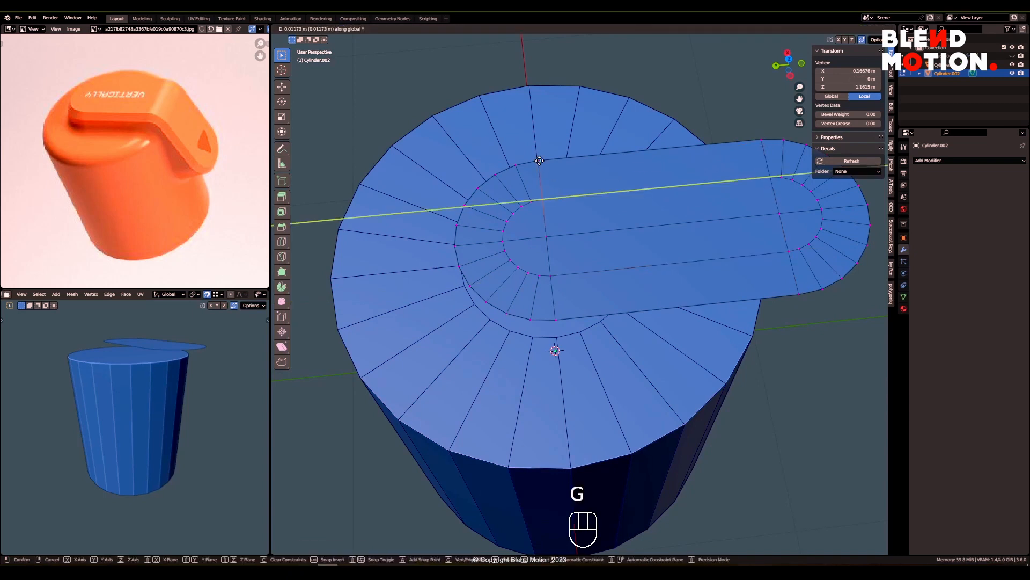
pyautogui.click(539, 164)
# Add a centred loop cut across the straight section of the slot-shaped plate
pyautogui.scroll(-1, 548, 215)
pyautogui.hotkey('ctrl', 'r')
pyautogui.click(667, 230)
pyautogui.rightClick(667, 231)
# Rotate the plate's overhanging rounded end 90° in the left orthographic wireframe view
pyautogui.press('`')
pyautogui.click(623, 210)
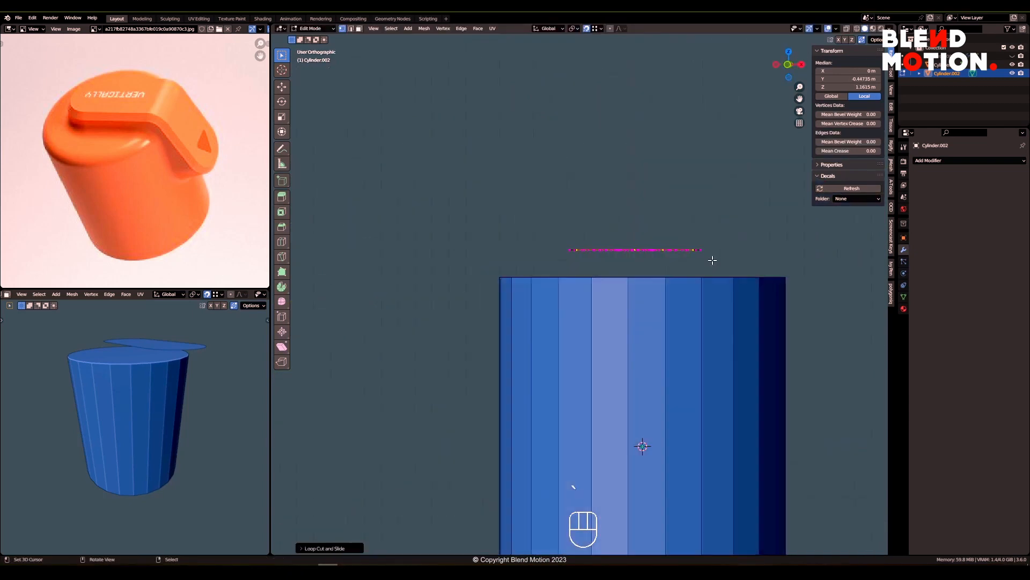
pyautogui.press('KP_3')
pyautogui.press('ctrl+KP_3')
pyautogui.keyDown('shift'); pyautogui.moveTo(699, 309); pyautogui.dragTo(670, 270, button='middle'); pyautogui.keyUp('shift')
pyautogui.scroll(-1, 669, 269)
pyautogui.press('z')
pyautogui.hotkey('alt', 'a')
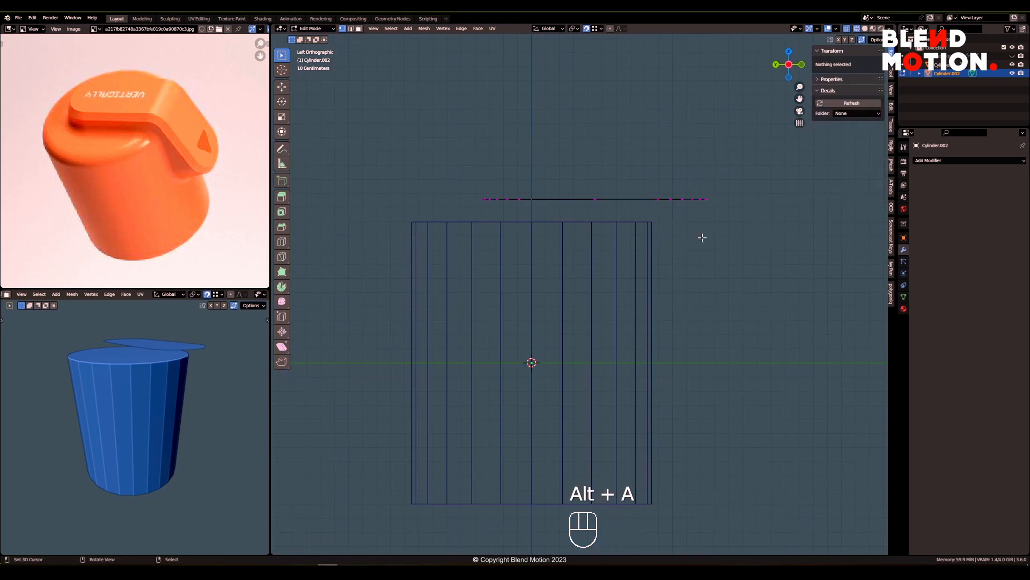
pyautogui.moveTo(664, 193); pyautogui.dragTo(703, 237)
pyautogui.rightClick(703, 236)
pyautogui.press('r')
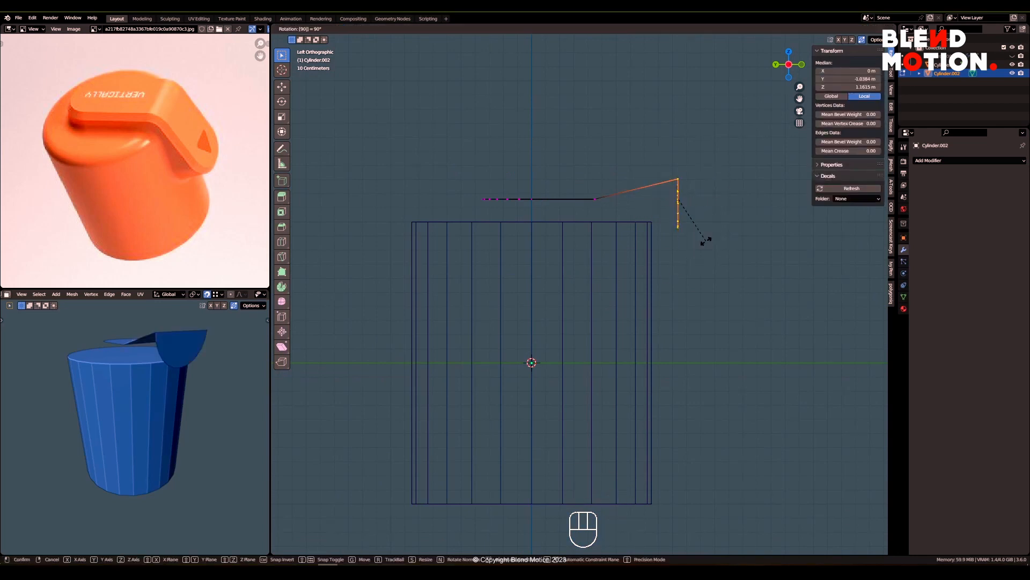
pyautogui.click(706, 242)
# Lower the rotated end along Z and move the middle edge loop along Y above it to form a right-angle bend
pyautogui.press('g')
pyautogui.press('z')
pyautogui.click(686, 291)
pyautogui.press('c')
pyautogui.click(592, 199)
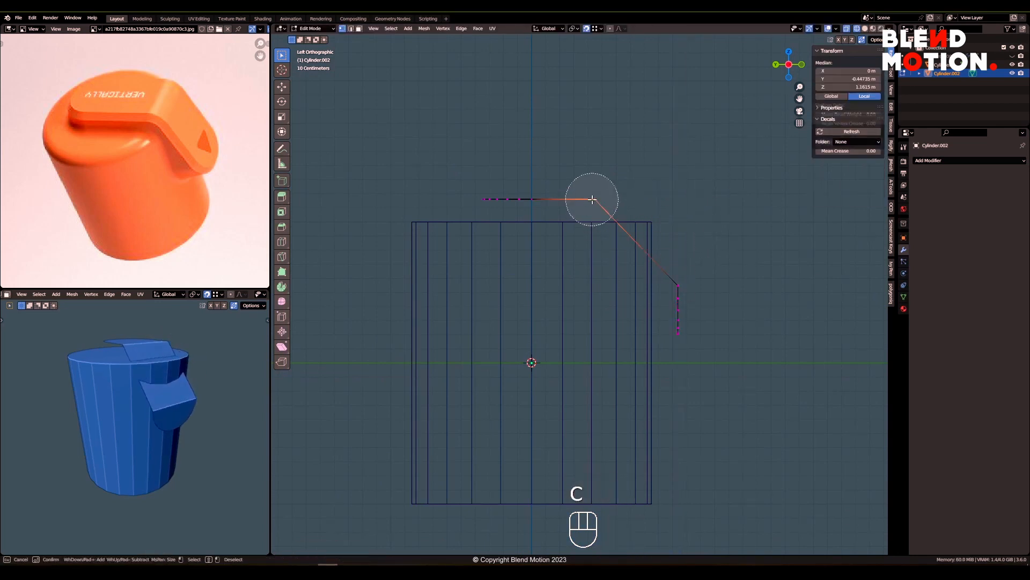
pyautogui.rightClick(592, 199)
pyautogui.press('g')
pyautogui.press('y')
pyautogui.click(680, 279)
# Extrude the entire bent plate and shrink the new faces inward by about 0.27 m to give it thickness
pyautogui.press('a')
pyautogui.press('a')
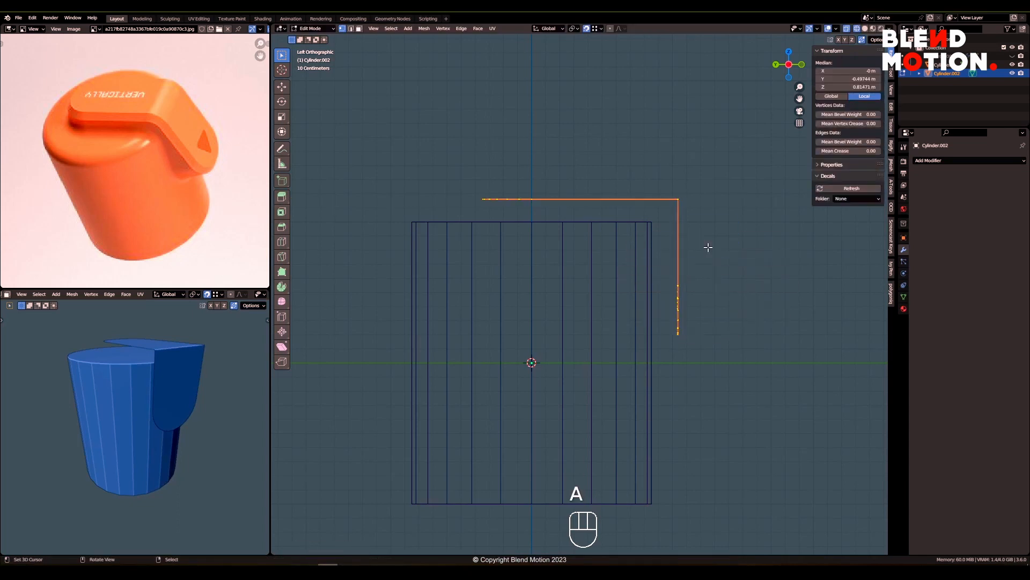
pyautogui.press('e')
pyautogui.rightClick(727, 254)
pyautogui.hotkey('alt', 's')
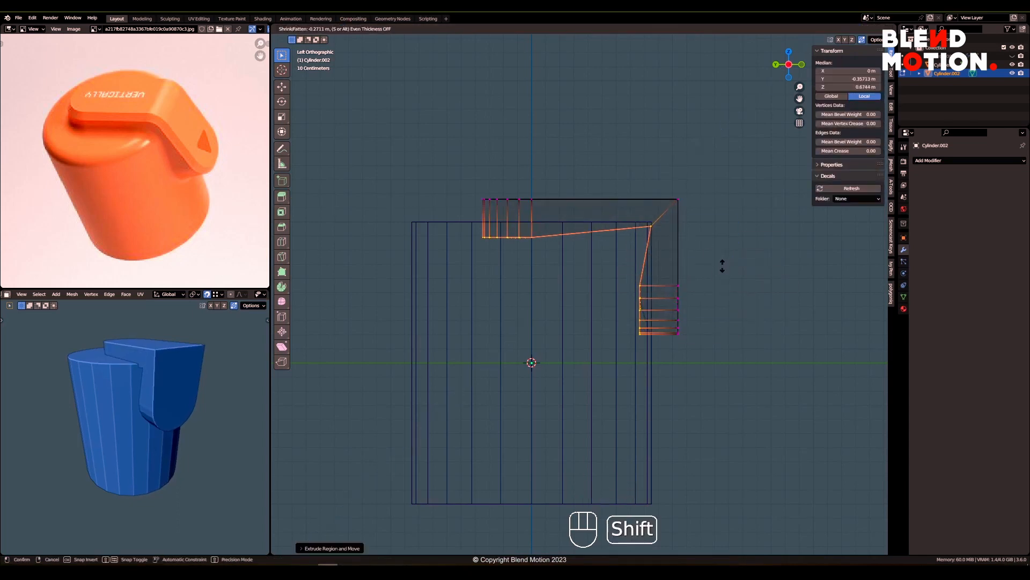
pyautogui.click(723, 266)
# Isolate the bent part and move its inner corner edge along Z level with the underside of the horizontal arm
pyautogui.hotkey('alt', 'a')
pyautogui.press('c')
pyautogui.click(653, 229)
pyautogui.rightClick(653, 230)
pyautogui.press('g')
pyautogui.press('z')
pyautogui.rightClick(651, 230)
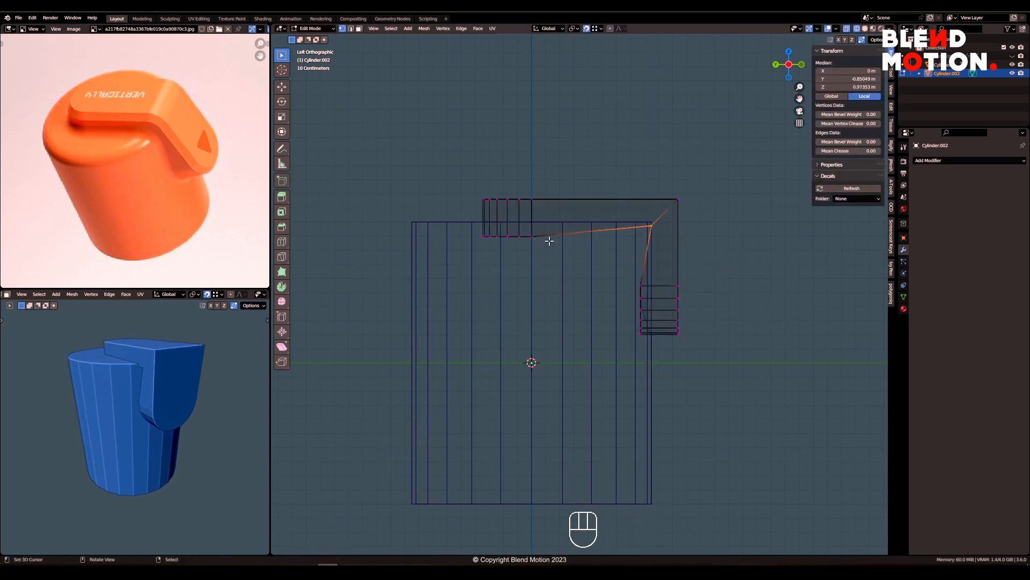
pyautogui.press('KP_Divide')
pyautogui.press('g')
pyautogui.press('z')
pyautogui.click(686, 311)
# Move the inner corner edge along Y flush with the vertical leg's inner face and exit isolation
pyautogui.press('g')
pyautogui.press('y')
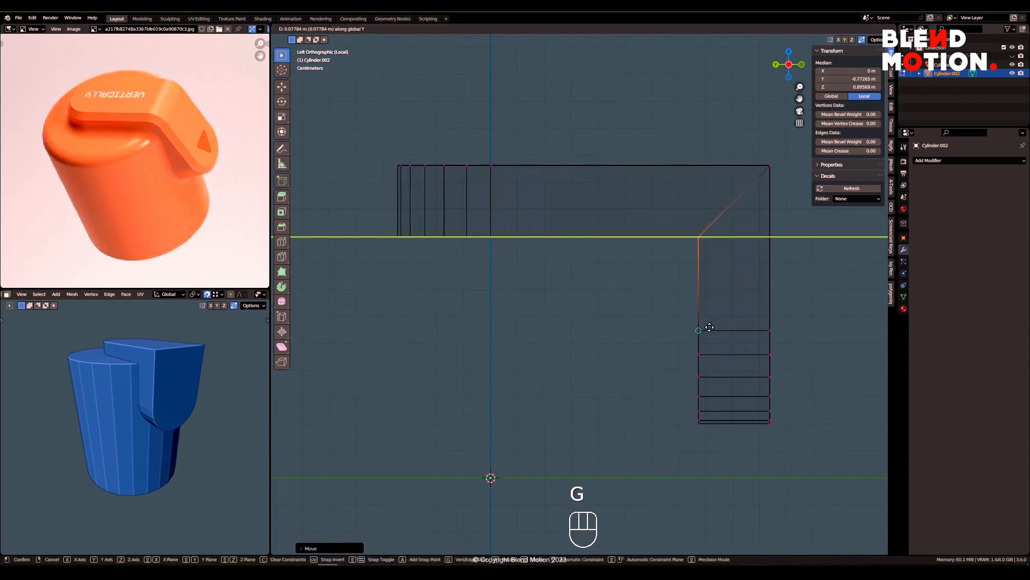
pyautogui.click(709, 327)
pyautogui.scroll(-3, 634, 317)
pyautogui.keyDown('shift'); pyautogui.moveTo(660, 332); pyautogui.dragTo(648, 309, button='middle'); pyautogui.keyUp('shift')
pyautogui.press('KP_Divide')
# Extend the vertical leg by moving its rounded end slightly downward along Z
pyautogui.hotkey('alt', 'a')
pyautogui.press('c')
pyautogui.moveTo(655, 299); pyautogui.dragTo(706, 387)
pyautogui.rightClick(658, 293)
pyautogui.press('g')
pyautogui.press('z')
pyautogui.click(724, 301)
# Shear the outer face of the vertical leg by -0.15 in the left view
pyautogui.hotkey('alt', 'a')
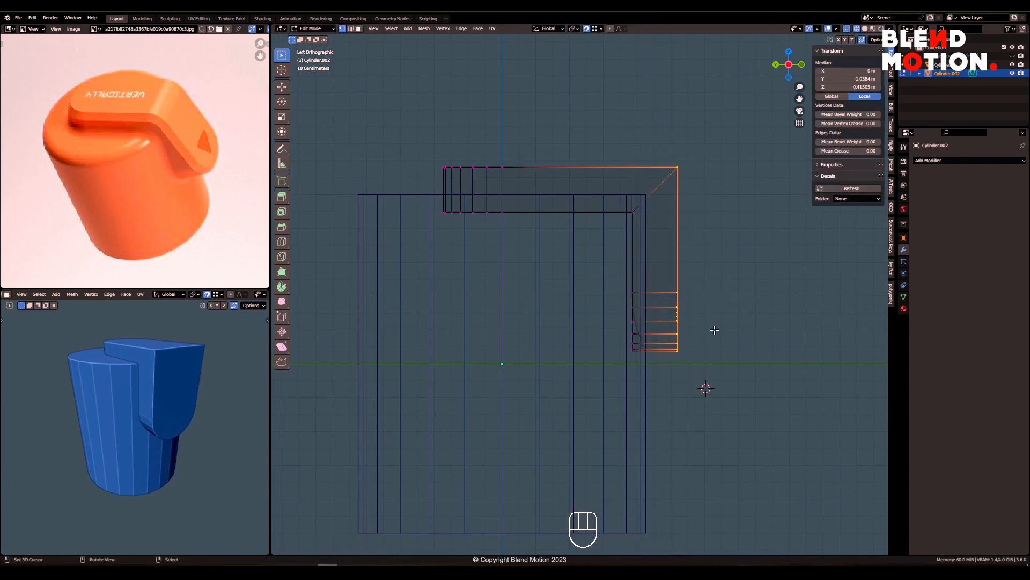
pyautogui.moveTo(679, 273); pyautogui.dragTo(730, 270)
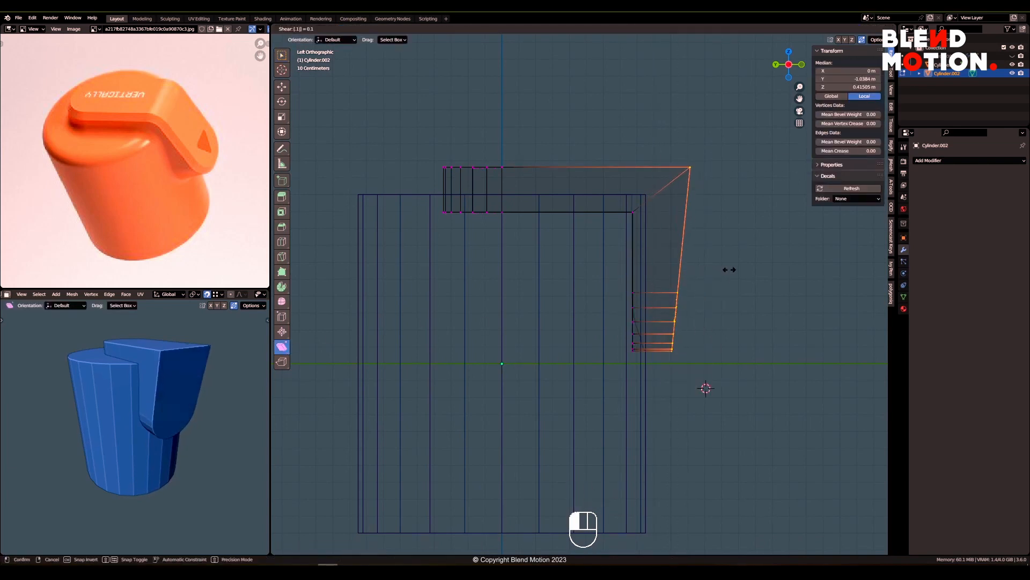
pyautogui.press('-')
pyautogui.press('BackSpace')
pyautogui.write('2')
pyautogui.press('-')
pyautogui.press('BackSpace')
pyautogui.write('15')
pyautogui.press('-')
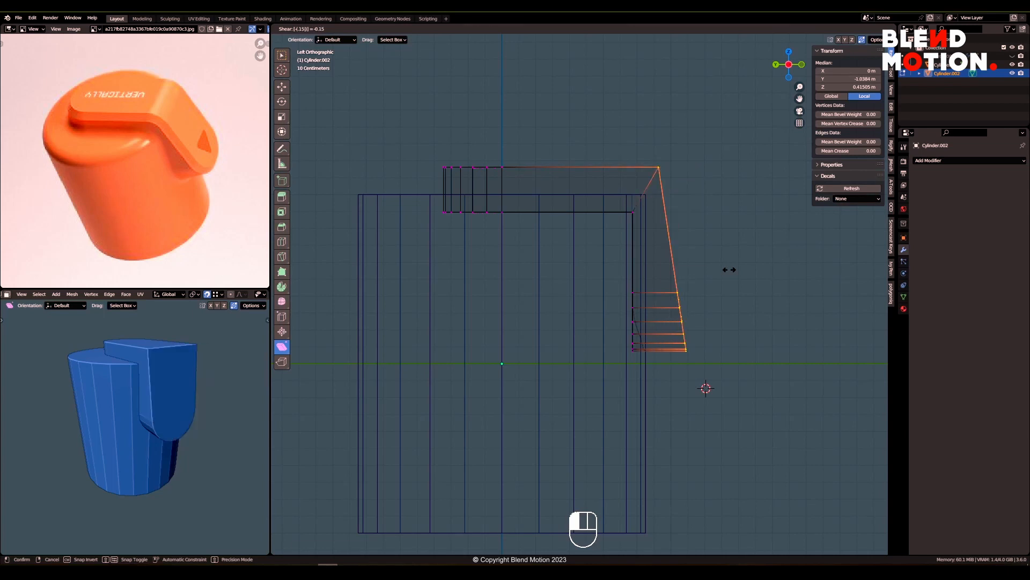
pyautogui.click(730, 269)
# Select the whole vertical leg and shift it about 0.04 m along Y towards the cylinder
pyautogui.press('z')
pyautogui.scroll(-2, 583, 295)
pyautogui.moveTo(583, 290)
pyautogui.mouseDown(button='middle')
pyautogui.moveTo(596, 258)
pyautogui.moveTo(591, 272)
pyautogui.mouseUp(button='middle')
pyautogui.press('`')
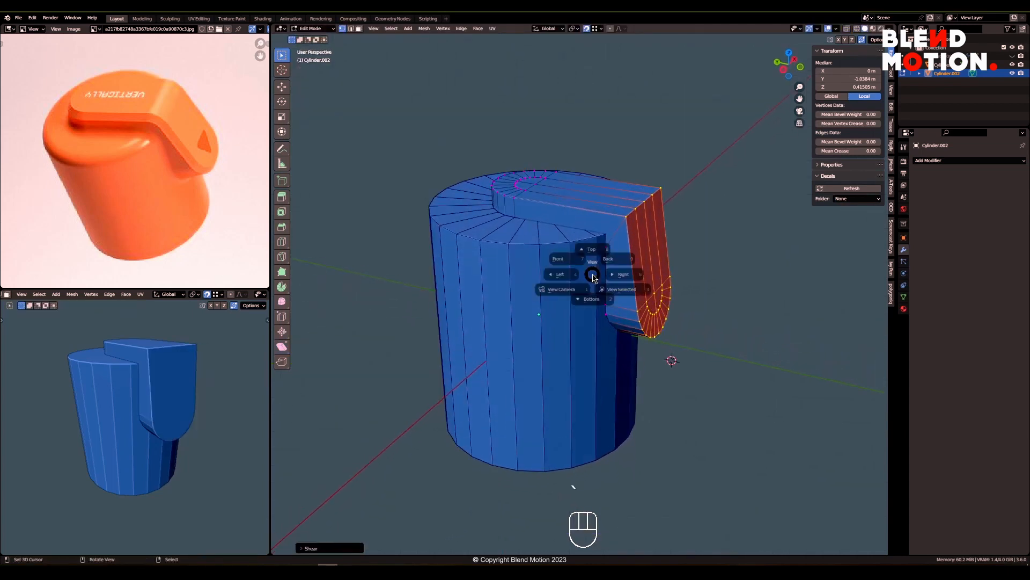
pyautogui.press('`')
pyautogui.press('z')
pyautogui.click(602, 279)
pyautogui.scroll(2, 600, 280)
pyautogui.moveTo(606, 116); pyautogui.dragTo(736, 406)
pyautogui.press('z')
pyautogui.moveTo(703, 355); pyautogui.dragTo(671, 392, button='middle')
pyautogui.press('g')
pyautogui.press('y')
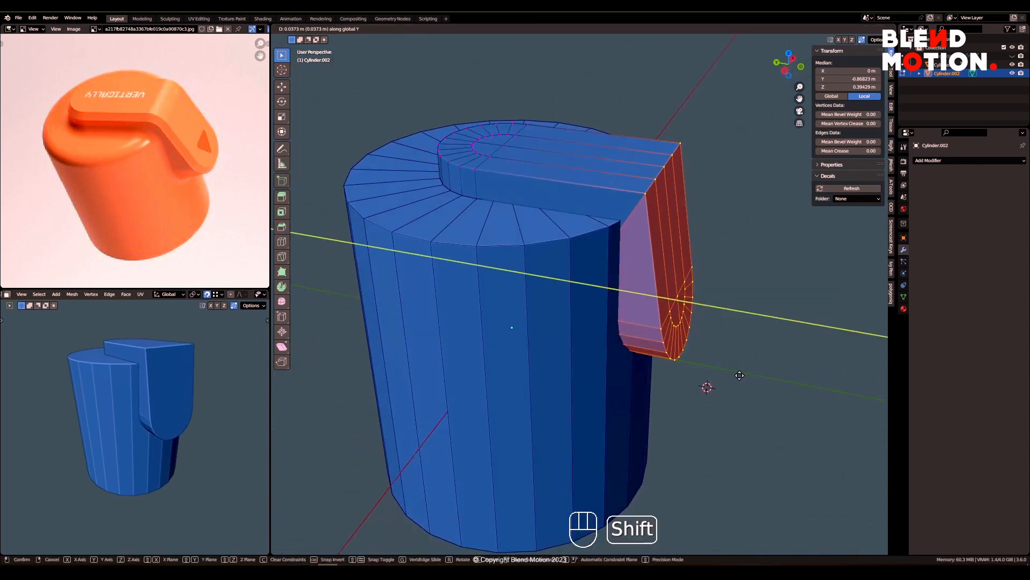
pyautogui.click(740, 375)
# Fine-tune the vertical leg's position along Y against the cylinder wall
pyautogui.moveTo(740, 375); pyautogui.dragTo(596, 305, button='middle')
pyautogui.keyDown('shift'); pyautogui.moveTo(597, 306); pyautogui.dragTo(593, 311, button='middle'); pyautogui.keyUp('shift')
pyautogui.press('g')
pyautogui.press('y')
pyautogui.click(679, 365)
# Dissolve alternating edge loops around the rounded end of the lever on top of the cylinder
pyautogui.moveTo(678, 365); pyautogui.dragTo(571, 195, button='middle')
pyautogui.press('2')
pyautogui.hotkey('alt', 'a')
pyautogui.keyDown('alt'); pyautogui.keyDown('shift'); pyautogui.click(619, 264); pyautogui.keyUp('shift'); pyautogui.keyUp('alt')
pyautogui.hotkey('alt', 'a')
pyautogui.keyDown('alt'); pyautogui.click(573, 196); pyautogui.keyUp('alt')
pyautogui.keyDown('alt'); pyautogui.keyDown('shift'); pyautogui.click(526, 190); pyautogui.keyUp('shift'); pyautogui.keyUp('alt')
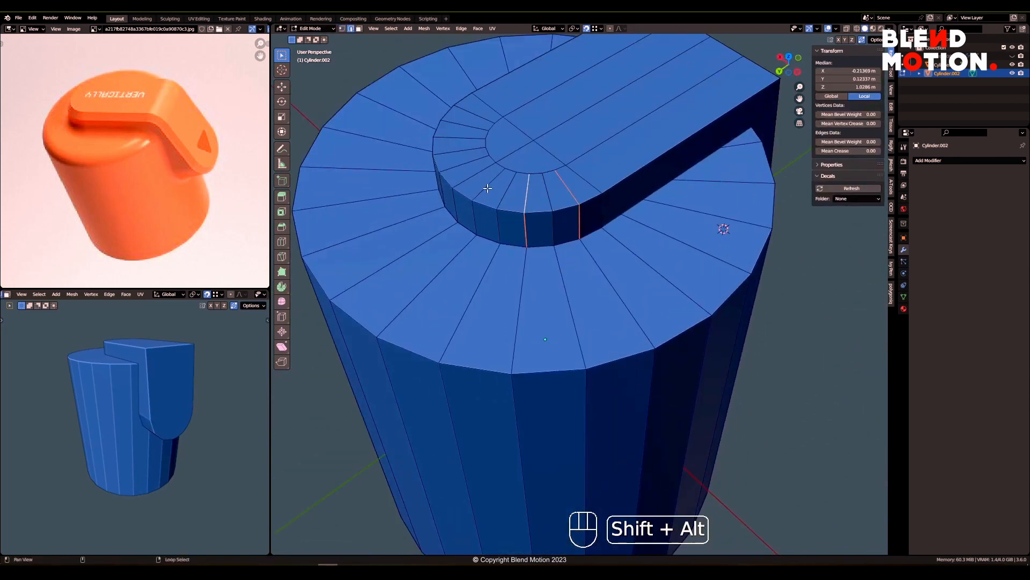
pyautogui.keyDown('alt'); pyautogui.keyDown('shift'); pyautogui.click(478, 190); pyautogui.keyUp('shift'); pyautogui.keyUp('alt')
pyautogui.scroll(-1, 568, 211)
pyautogui.press('x')
pyautogui.click(569, 250)
# Switch to editing the cylinder and add two concentric loop cuts to the ring of its top face
pyautogui.scroll(-1, 571, 239)
pyautogui.moveTo(570, 239); pyautogui.dragTo(573, 284, button='middle')
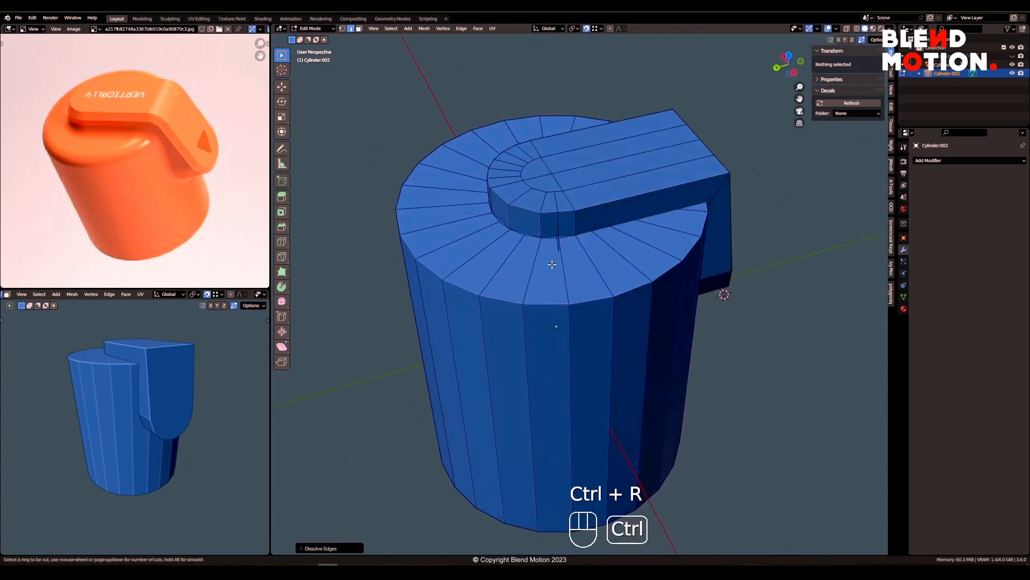
pyautogui.rightClick(552, 265)
pyautogui.press('Tab')
pyautogui.click(543, 276)
pyautogui.press('Tab')
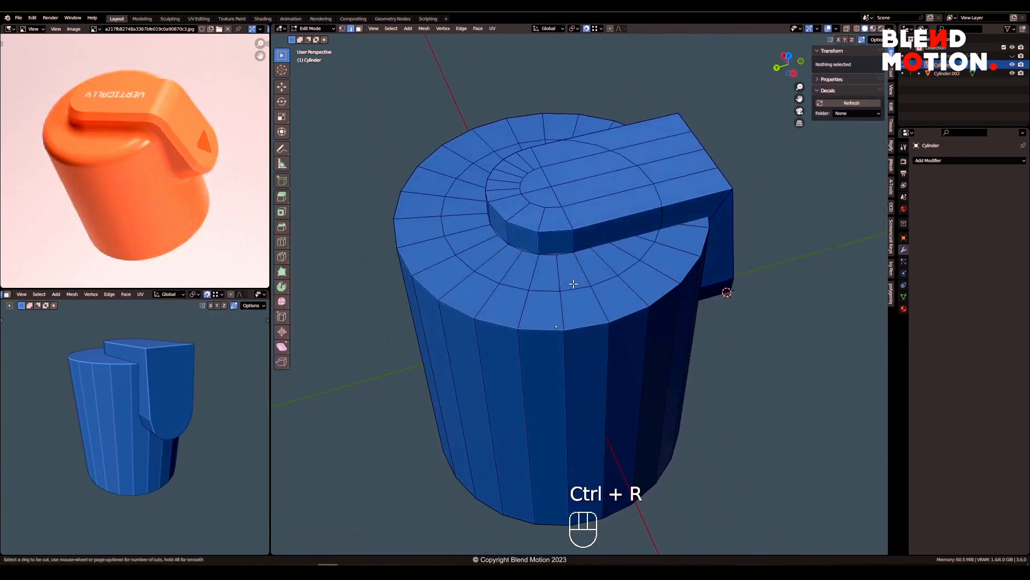
pyautogui.click(573, 284)
pyautogui.rightClick(573, 284)
pyautogui.click(570, 308)
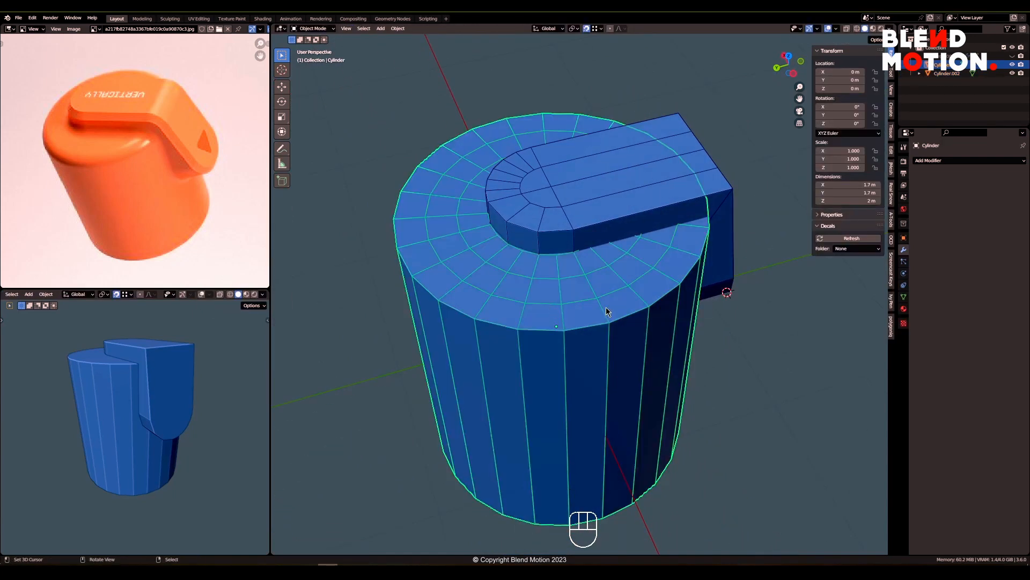
# Set the cylinder as the Boolean target and unite the lever with it using Union
pyautogui.moveTo(606, 308); pyautogui.dragTo(586, 303, button='middle')
pyautogui.click(891, 167)
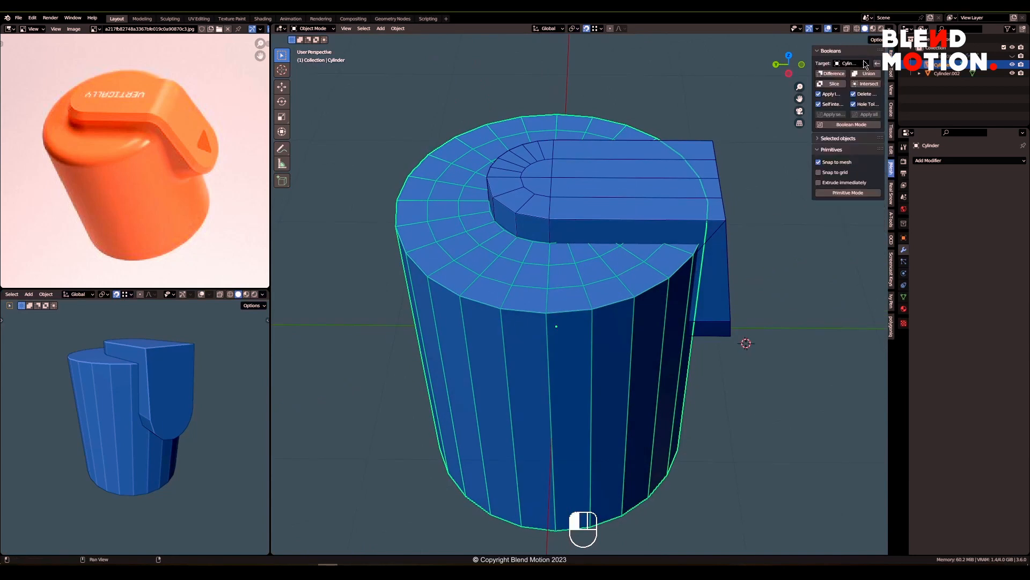
pyautogui.click(542, 115)
pyautogui.click(653, 193)
pyautogui.moveTo(653, 194); pyautogui.dragTo(608, 224, button='middle')
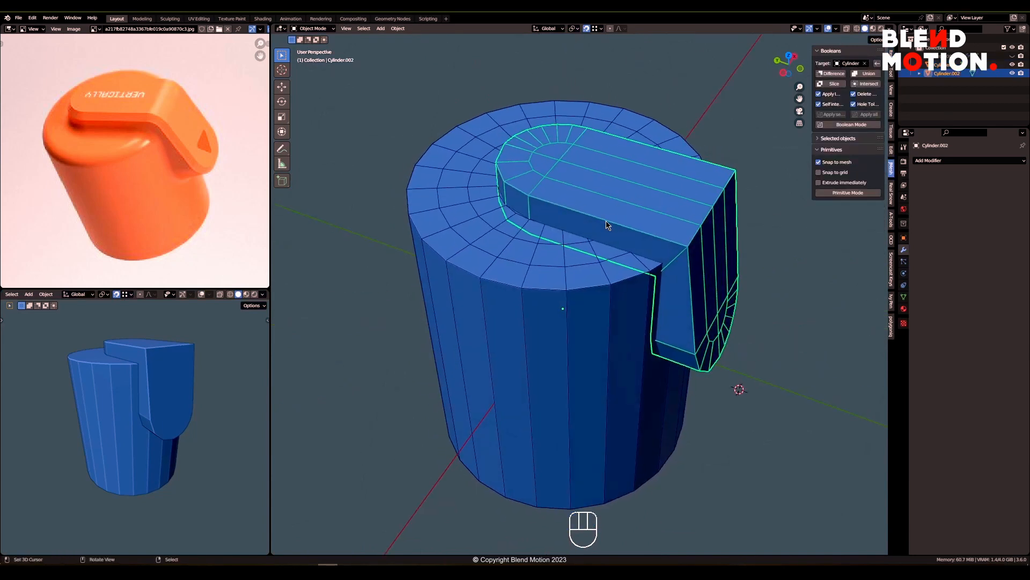
pyautogui.keyDown('shift'); pyautogui.click(873, 75); pyautogui.keyUp('shift')
# Snap the vertex where the lever's side meets the cylinder's rim about 0.05 m upward along Z
pyautogui.press('Tab')
pyautogui.press('1')
pyautogui.click(654, 235)
pyautogui.press('g')
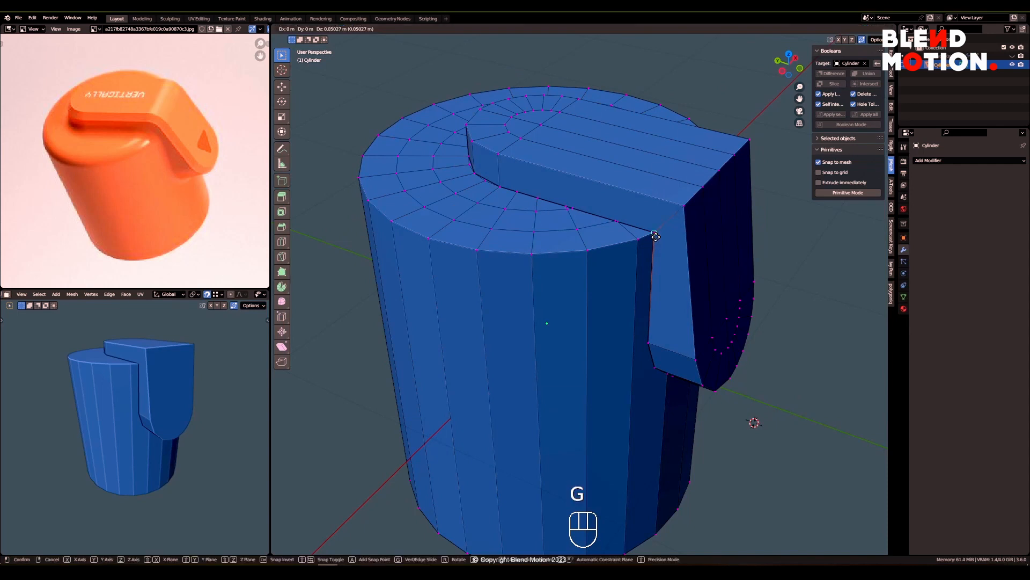
pyautogui.click(654, 235)
# Select the whole cylinder mesh and merge its duplicate vertices by distance
pyautogui.moveTo(654, 235); pyautogui.dragTo(620, 252, button='middle')
pyautogui.hotkey('alt', 'a')
pyautogui.keyDown('alt'); pyautogui.keyDown('shift'); pyautogui.rightClick(701, 156); pyautogui.keyUp('shift'); pyautogui.keyUp('alt')
pyautogui.scroll(-1, 620, 252)
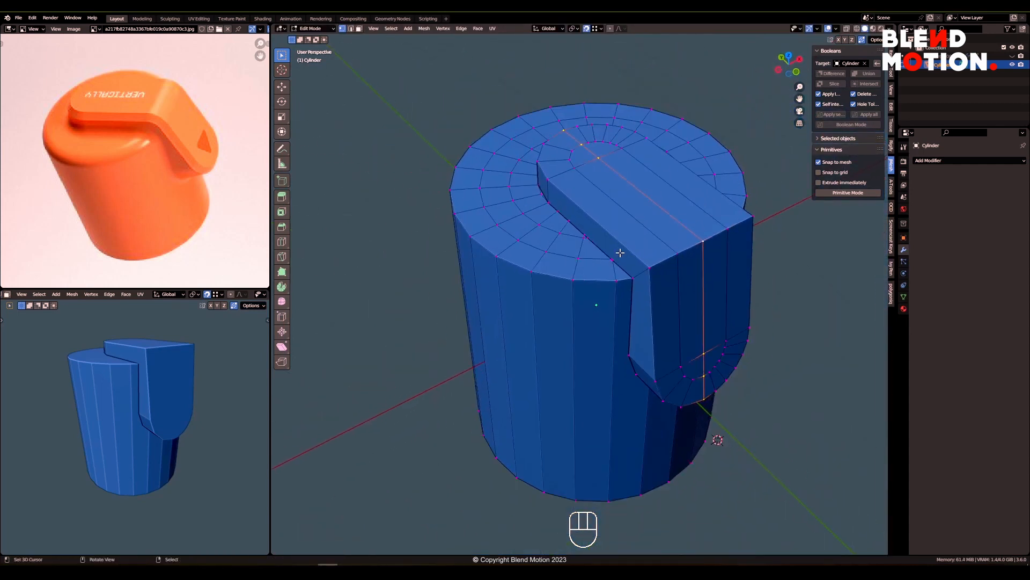
pyautogui.press('a')
pyautogui.press('x')
pyautogui.click(719, 375)
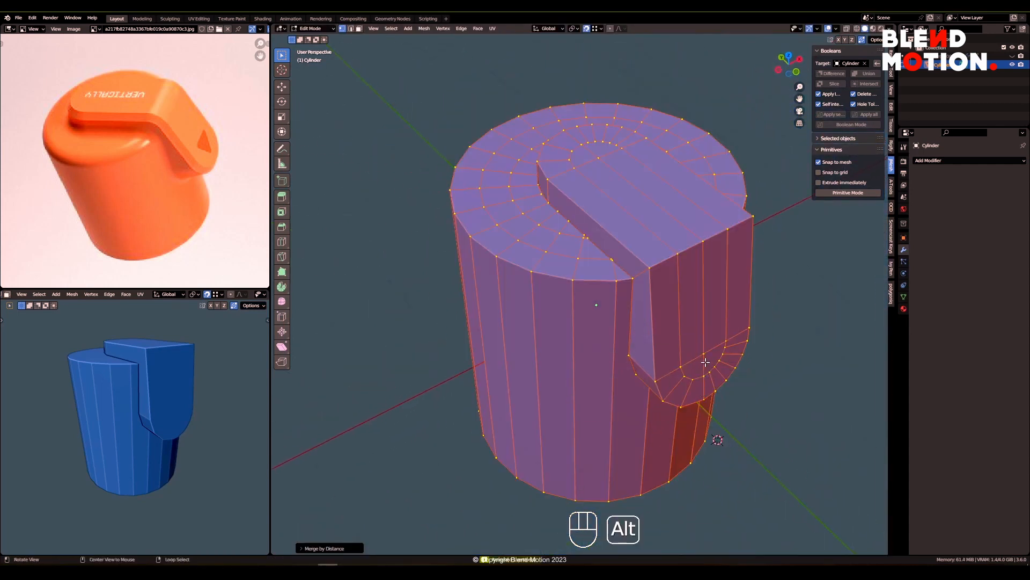
# Rip the mesh along its lengthwise centre loop and delete one of the two separated halves
pyautogui.keyDown('alt'); pyautogui.rightClick(703, 344); pyautogui.keyUp('alt')
pyautogui.moveTo(585, 253); pyautogui.dragTo(717, 283, button='middle')
pyautogui.keyDown('alt'); pyautogui.keyDown('shift'); pyautogui.rightClick(558, 295); pyautogui.keyUp('shift'); pyautogui.keyUp('alt')
pyautogui.press('v')
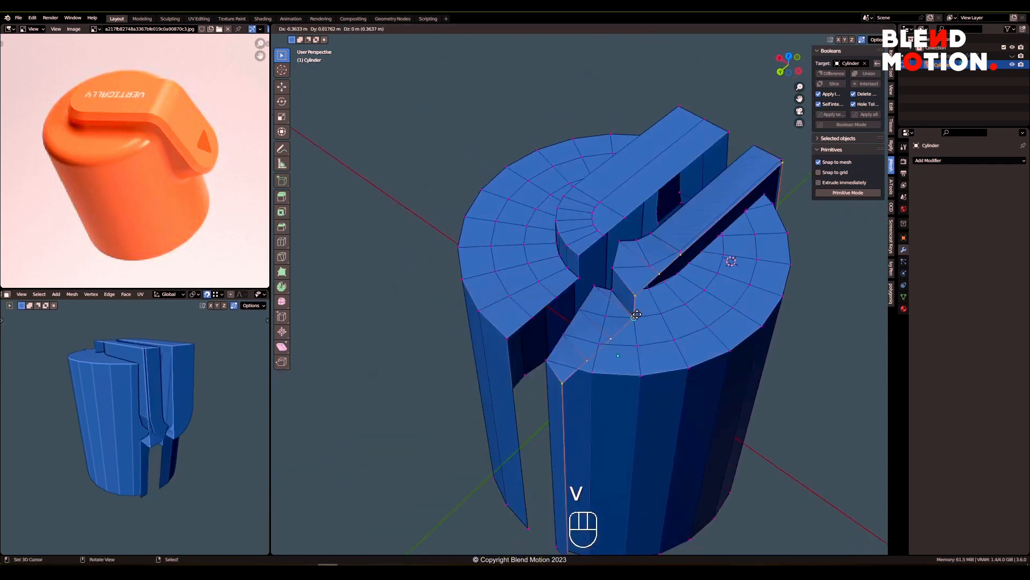
pyautogui.rightClick(635, 312)
pyautogui.hotkey('alt', 'a')
pyautogui.press('l')
pyautogui.press('x')
pyautogui.click(596, 303)
# Snap the cylinder-top vertex beside the lever's rounded end onto the corner at the lever's base
pyautogui.scroll(3, 614, 296)
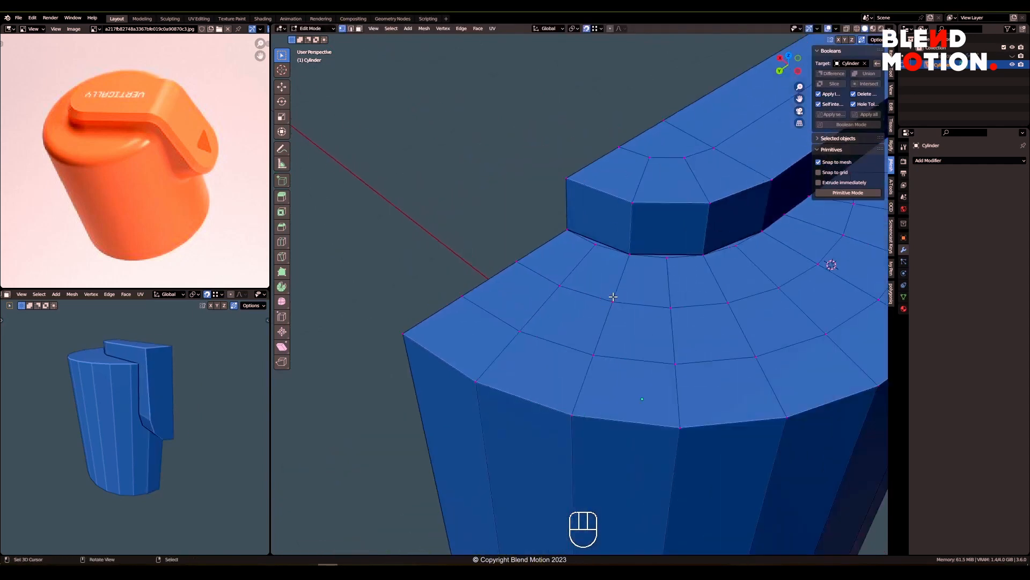
pyautogui.press('g')
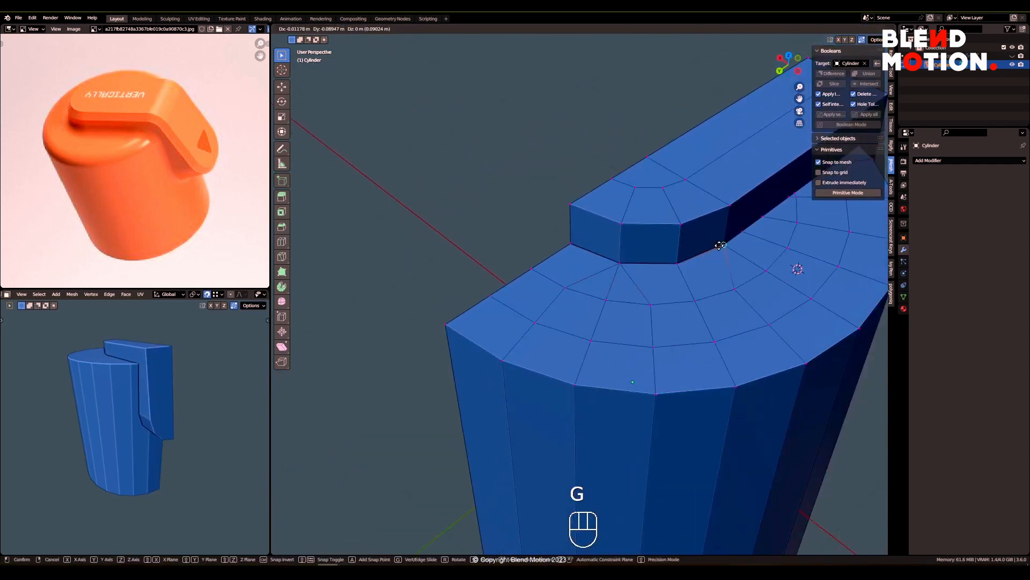
pyautogui.click(731, 242)
pyautogui.moveTo(731, 243); pyautogui.dragTo(612, 292, button='middle')
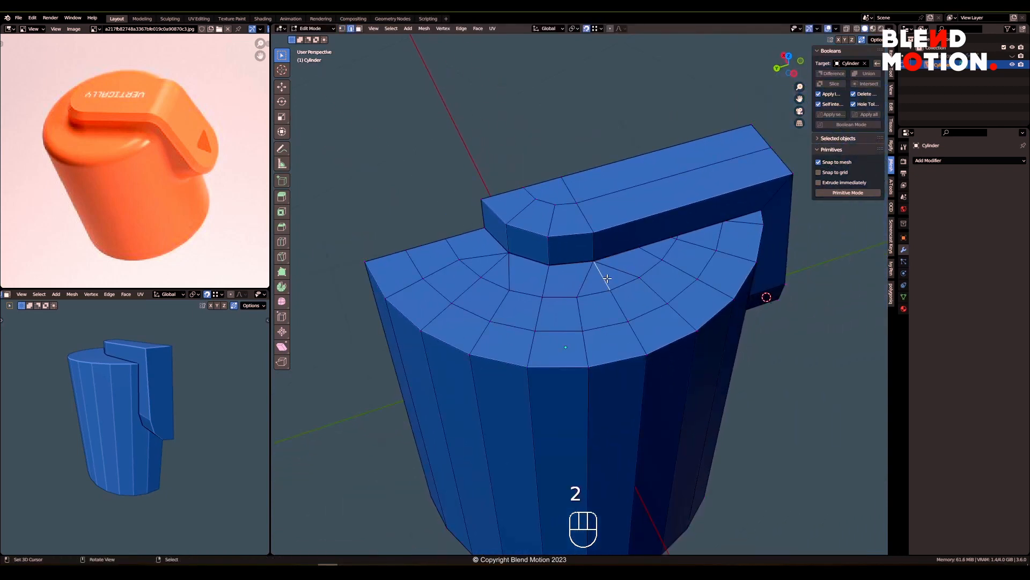
# Merge the short edges beside the lever's rounded end at their centre and dissolve surplus edges on the cylinder top
pyautogui.keyDown('shift'); pyautogui.rightClick(471, 269); pyautogui.keyUp('shift')
pyautogui.press('m')
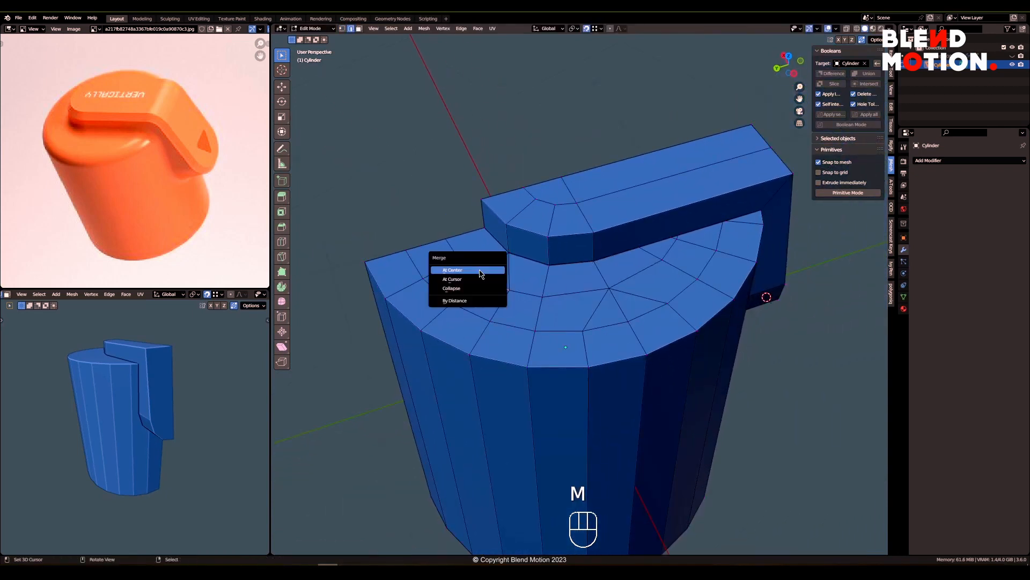
pyautogui.click(481, 272)
pyautogui.rightClick(474, 286)
pyautogui.press('x')
pyautogui.rightClick(620, 306)
pyautogui.press('x')
pyautogui.moveTo(639, 300); pyautogui.dragTo(571, 279, button='middle')
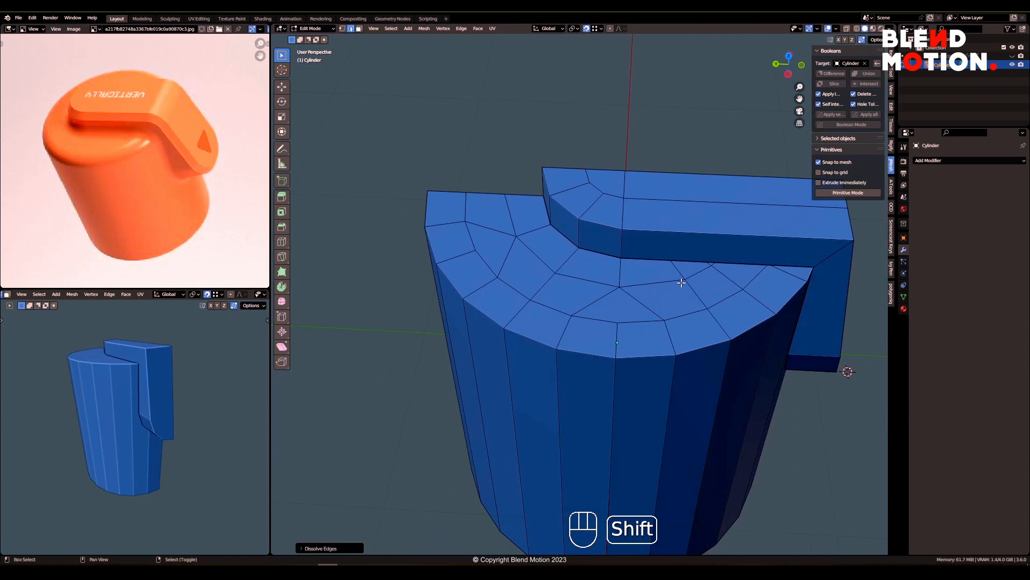
# Slide the cylinder-top vertex along the lever's base and add a loop cut across the lever that meets it
pyautogui.scroll(2, 612, 285)
pyautogui.press('1')
pyautogui.rightClick(636, 260)
pyautogui.scroll(1, 644, 259)
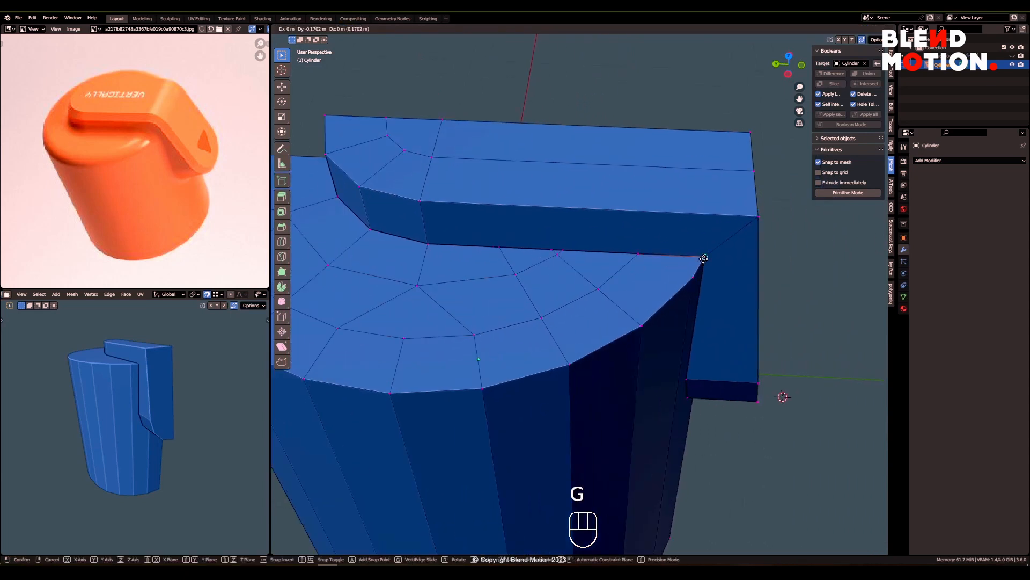
pyautogui.click(653, 254)
pyautogui.moveTo(653, 253); pyautogui.dragTo(567, 258, button='middle')
pyautogui.hotkey('ctrl', 'r')
pyautogui.click(571, 233)
pyautogui.click(579, 232)
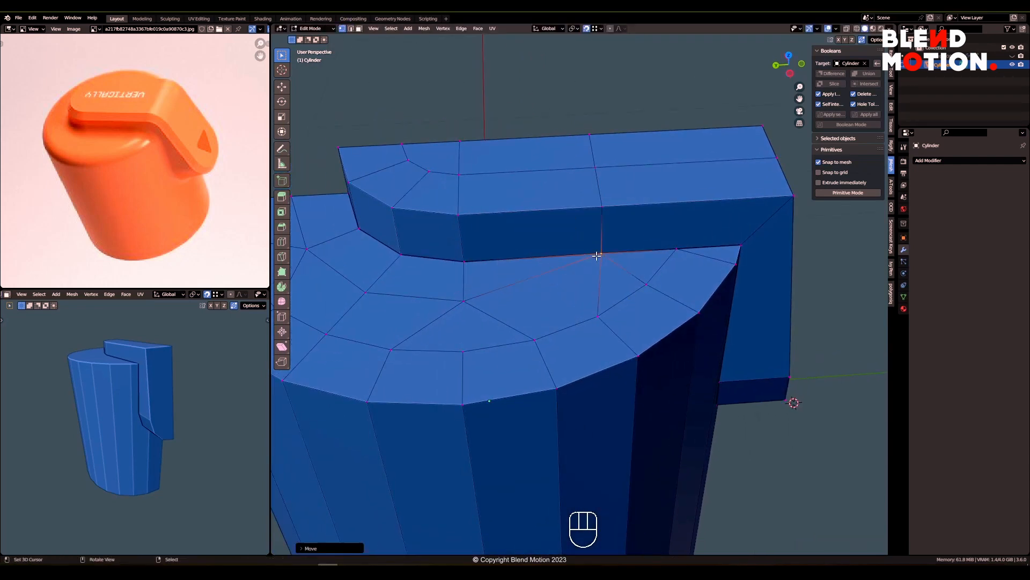
# Add a loop cut through the cylinder-top faces running beside the lever
pyautogui.moveTo(594, 249); pyautogui.dragTo(533, 223, button='middle')
pyautogui.hotkey('ctrl', 'r')
pyautogui.click(566, 266)
pyautogui.moveTo(568, 276); pyautogui.dragTo(552, 240, button='middle')
pyautogui.hotkey('alt', 'a')
pyautogui.press('Return')
# Move the crosswise edges on the lever about 0.036 m along Y
pyautogui.moveTo(580, 183); pyautogui.dragTo(634, 213, button='middle')
pyautogui.press('g')
pyautogui.middleClick(621, 277)
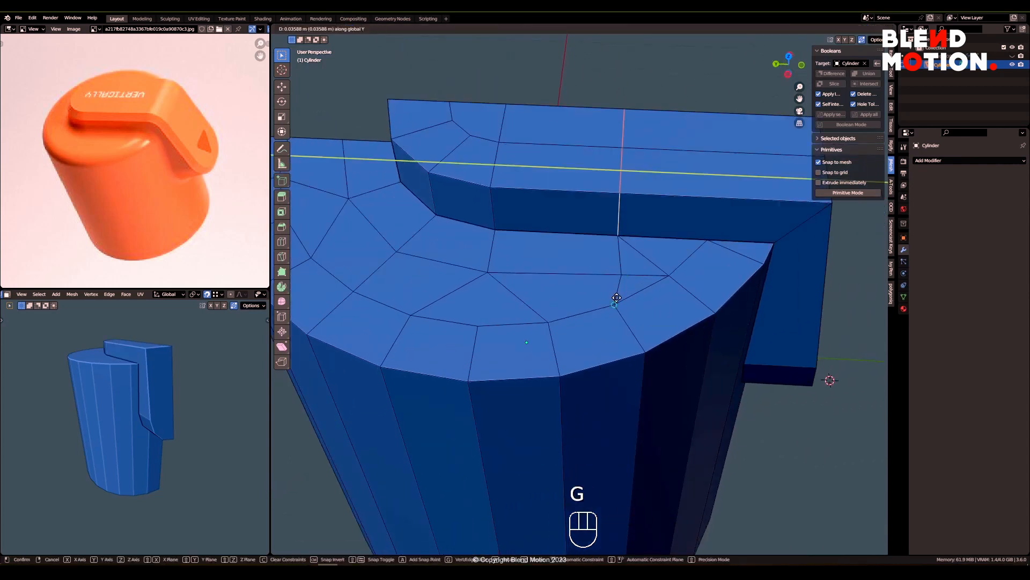
pyautogui.click(617, 297)
# Align the cylinder-top vertex beside the lever with the lever's crosswise cut and dissolve the surplus adjoining edge
pyautogui.press('1')
pyautogui.rightClick(622, 277)
pyautogui.press('g')
pyautogui.click(619, 238)
pyautogui.press('2')
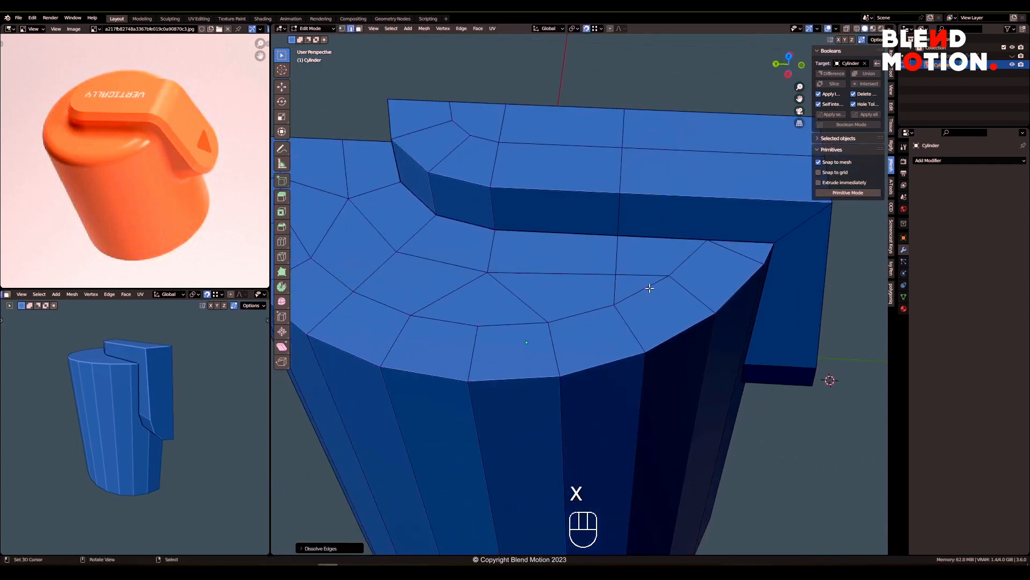
pyautogui.moveTo(649, 288); pyautogui.dragTo(609, 288, button='middle')
# Add a loop cut across the lever's top near the bend and connect it to the base vertex on the cylinder
pyautogui.scroll(-1, 609, 258)
pyautogui.hotkey('ctrl', 'r')
pyautogui.click(657, 206)
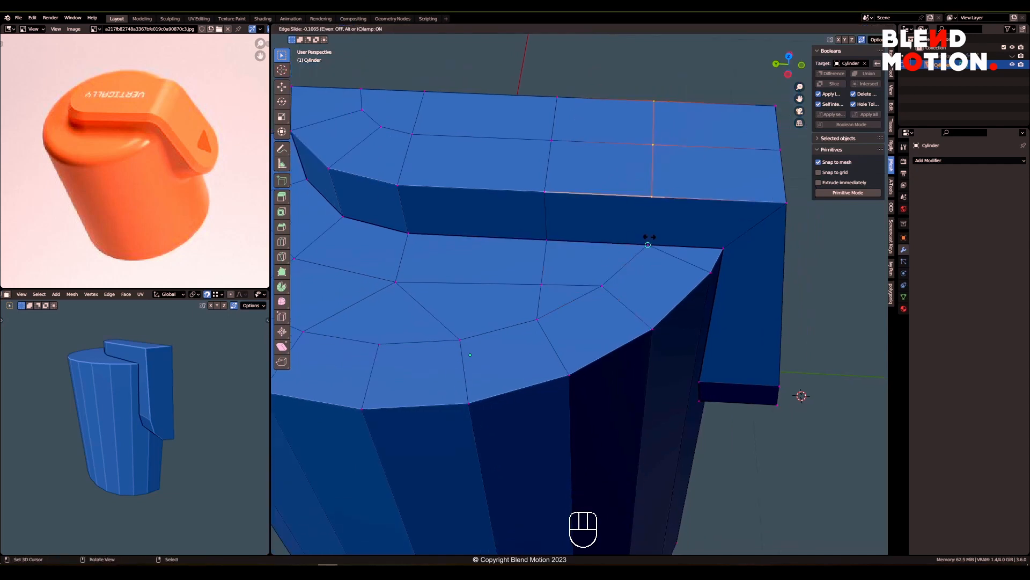
pyautogui.keyDown('shift'); pyautogui.rightClick(654, 207); pyautogui.keyUp('shift')
pyautogui.press('j')
# Add a horizontal loop cut around the cylinder's side and connect its end to the lever's lower side corner
pyautogui.scroll(-1, 646, 247)
pyautogui.moveTo(690, 330); pyautogui.dragTo(663, 215, button='middle')
pyautogui.moveTo(643, 290); pyautogui.dragTo(536, 184, button='middle')
pyautogui.hotkey('ctrl', 'r')
pyautogui.click(536, 185)
pyautogui.click(569, 196)
pyautogui.rightClick(537, 198)
pyautogui.keyDown('shift'); pyautogui.rightClick(568, 197); pyautogui.keyUp('shift')
pyautogui.press('j')
# Add a horizontal loop cut around the cylinder below the lever and subdivide the vertical edges beneath the lever
pyautogui.scroll(-2, 569, 226)
pyautogui.moveTo(570, 263); pyautogui.dragTo(572, 326, button='middle')
pyautogui.hotkey('ctrl', 'r')
pyautogui.click(549, 386)
pyautogui.rightClick(549, 386)
pyautogui.press('2')
pyautogui.rightClick(609, 421)
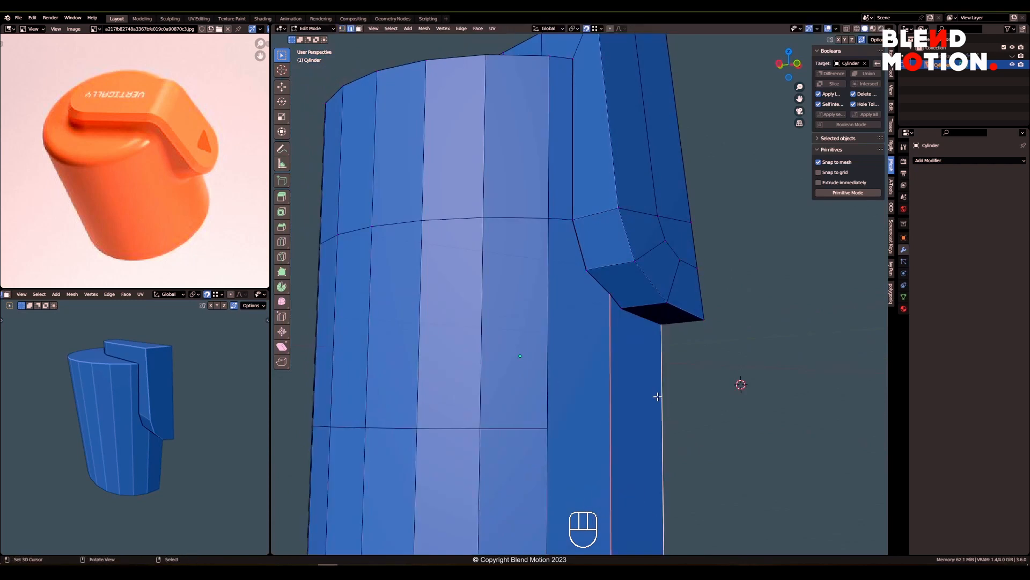
pyautogui.press('w')
pyautogui.click(641, 297)
pyautogui.scroll(-1, 632, 372)
# Level the edge loop below the lever with Scale and raise it closer to the lever's lower end
pyautogui.rightClick(627, 400)
pyautogui.press('s')
pyautogui.moveTo(632, 372)
pyautogui.keyDown('shift'); pyautogui.mouseDown(button='middle')
pyautogui.moveTo(631, 345)
pyautogui.moveTo(598, 365)
pyautogui.moveTo(619, 373)
pyautogui.mouseUp(button='middle'); pyautogui.keyUp('shift')
pyautogui.click(627, 386)
pyautogui.press('g')
pyautogui.click(566, 370)
pyautogui.press('g')
pyautogui.middleClick(678, 365)
pyautogui.click(675, 339)
# Add a loop cut between the two horizontal loops on the cylinder and connect its end to the lever's lower corner
pyautogui.scroll(1, 568, 322)
pyautogui.keyDown('shift'); pyautogui.moveTo(557, 310); pyautogui.dragTo(568, 339, button='middle'); pyautogui.keyUp('shift')
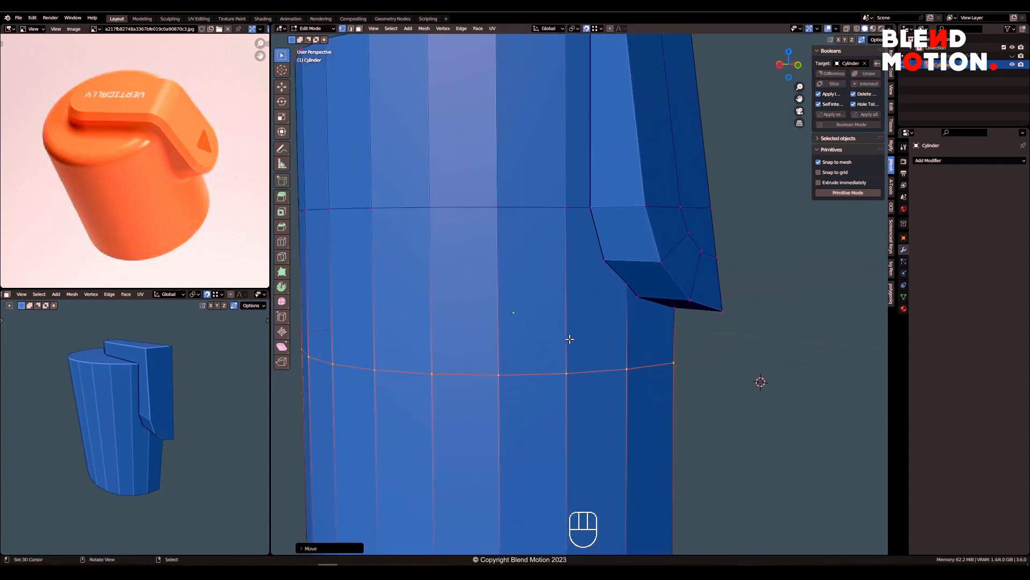
pyautogui.hotkey('ctrl', 'r')
pyautogui.click(569, 300)
pyautogui.rightClick(568, 299)
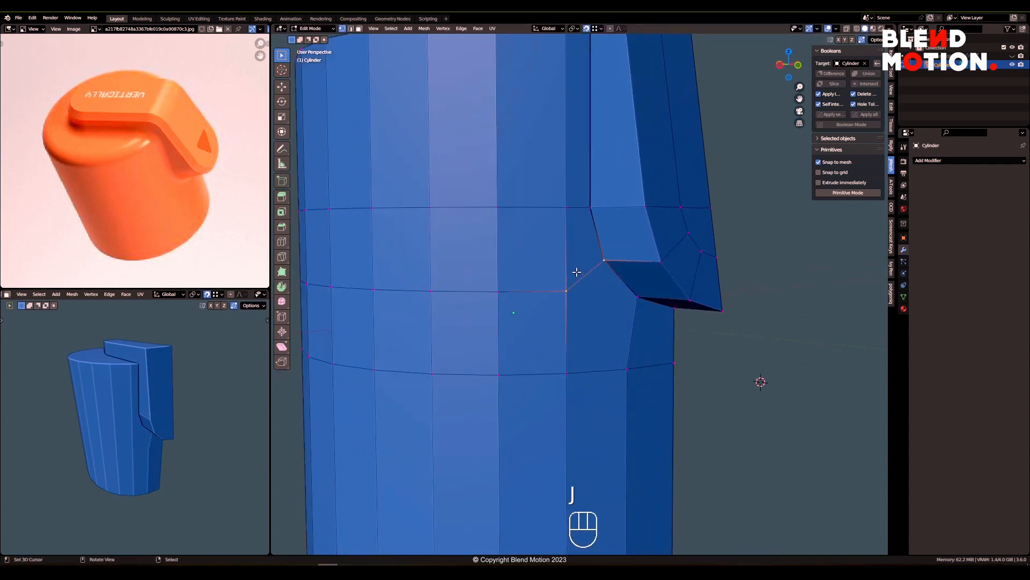
pyautogui.scroll(-3, 577, 271)
pyautogui.moveTo(577, 272); pyautogui.dragTo(577, 294, button='middle')
pyautogui.scroll(1, 577, 294)
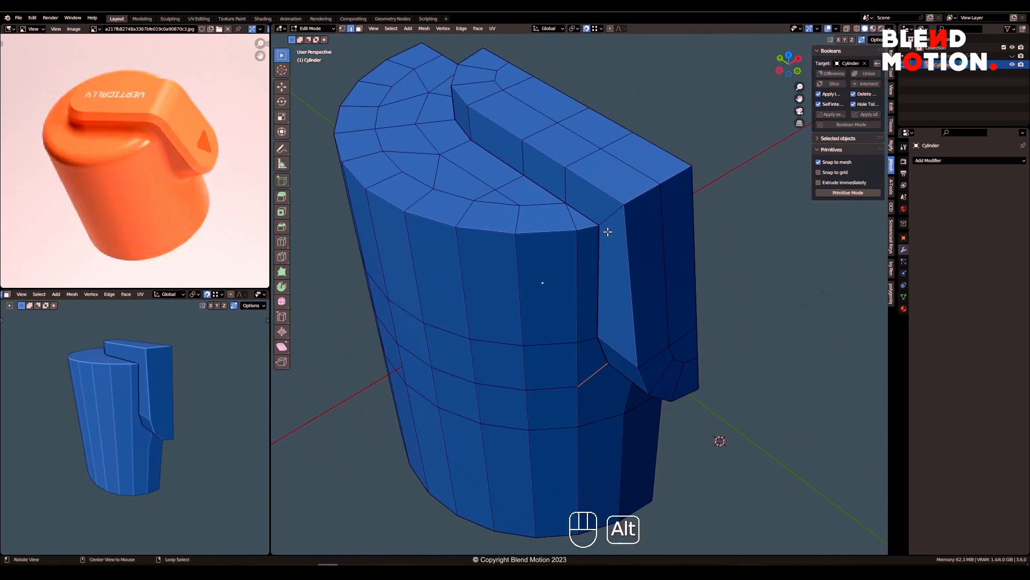
# Bevel the lever's base edges together with the cylinder's top rim and the lever's bend, using three segments
pyautogui.moveTo(497, 156); pyautogui.dragTo(580, 209, button='middle')
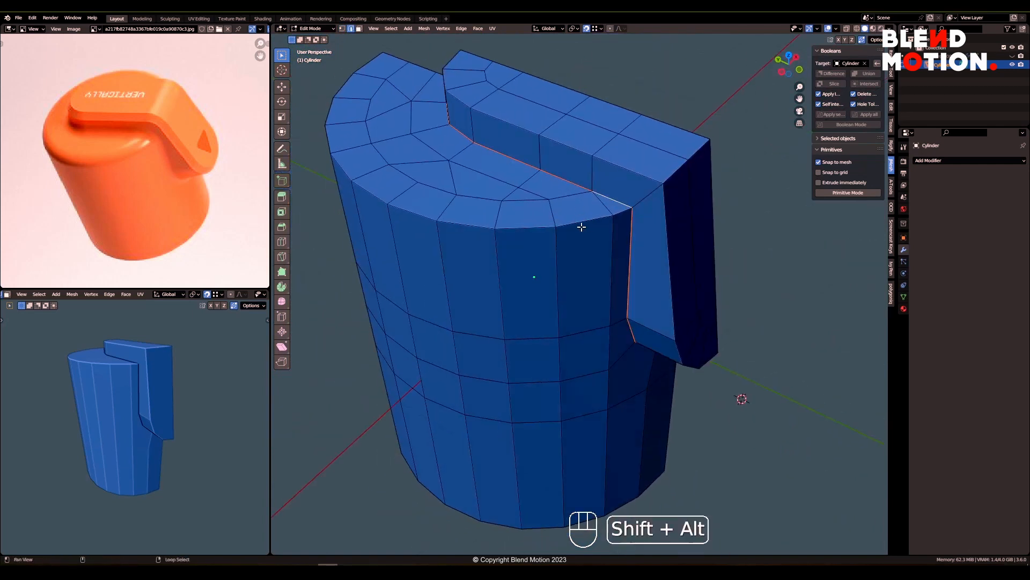
pyautogui.keyDown('alt'); pyautogui.keyDown('shift'); pyautogui.rightClick(581, 226); pyautogui.keyUp('shift'); pyautogui.keyUp('alt')
pyautogui.moveTo(581, 268); pyautogui.dragTo(661, 295, button='middle')
pyautogui.scroll(1, 576, 272)
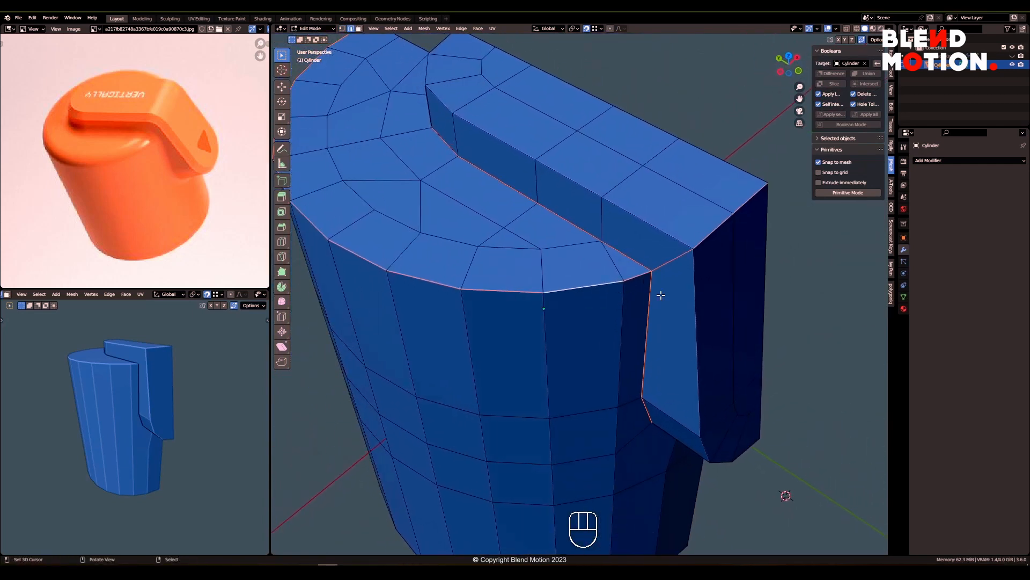
pyautogui.hotkey('ctrl', 'b')
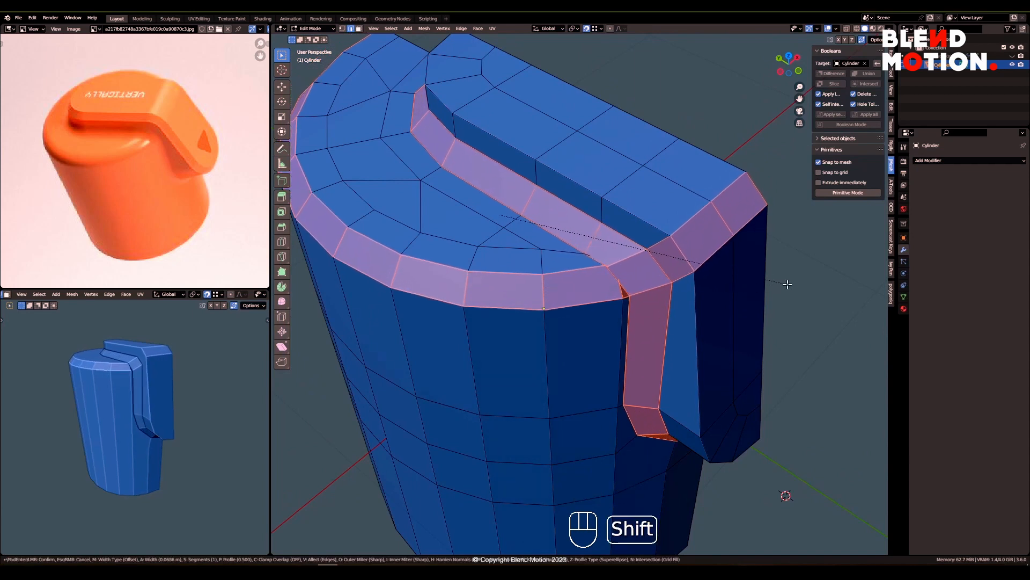
pyautogui.scroll(2, 805, 279)
pyautogui.click(806, 281)
# In wireframe shading, reposition the crowded bevel vertices where the cylinder's rim meets the lever
pyautogui.scroll(4, 623, 326)
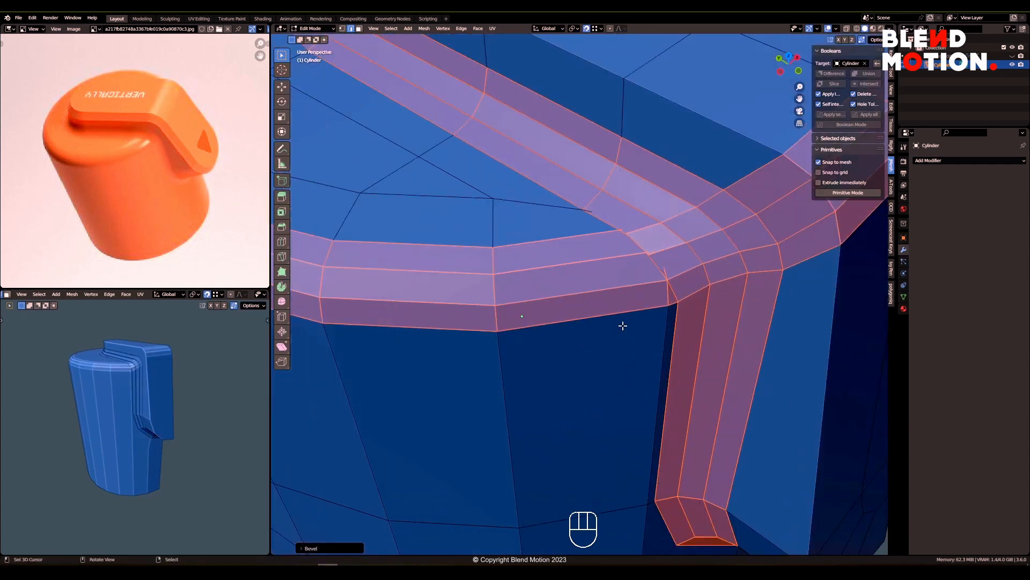
pyautogui.keyDown('shift'); pyautogui.moveTo(623, 327); pyautogui.dragTo(565, 345, button='middle'); pyautogui.keyUp('shift')
pyautogui.press('1')
pyautogui.press('z')
pyautogui.rightClick(584, 240)
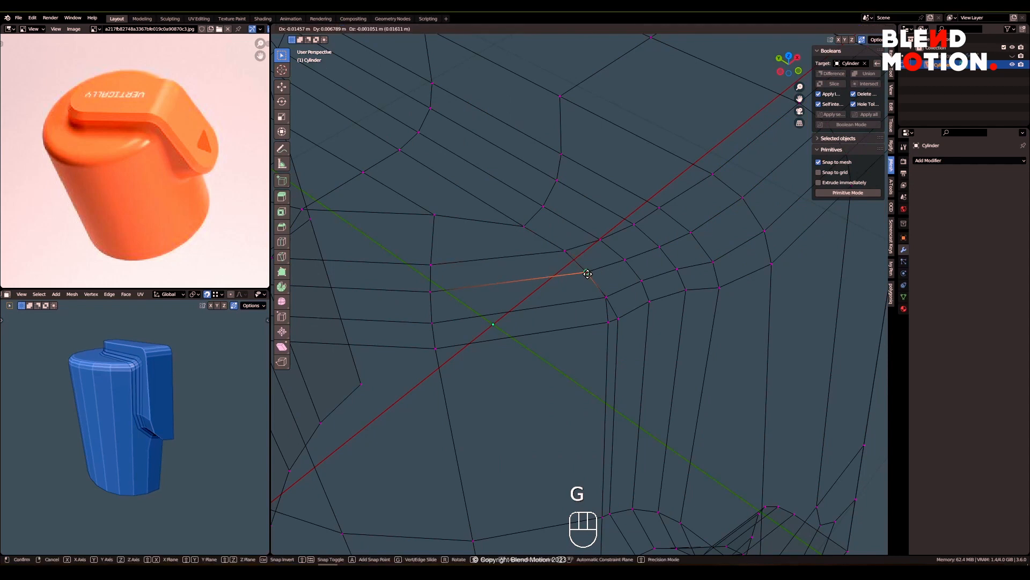
pyautogui.moveTo(621, 324); pyautogui.dragTo(603, 314, button='middle')
pyautogui.scroll(-2, 603, 315)
pyautogui.press('g')
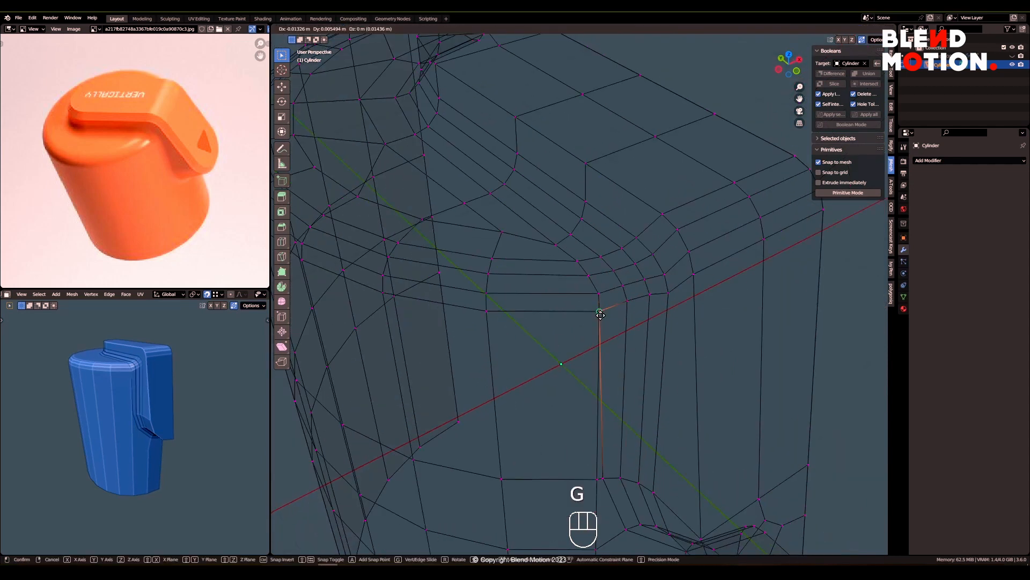
pyautogui.click(599, 311)
# Move the lower vertex of the vertical edge beside the lever to match the upper one, and restore solid shading
pyautogui.scroll(-3, 599, 369)
pyautogui.press('g')
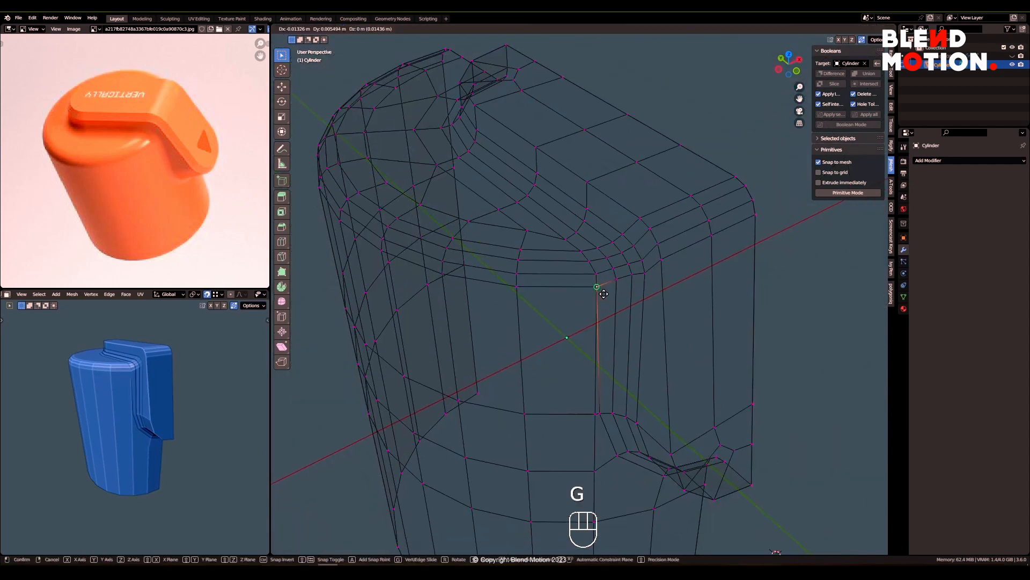
pyautogui.scroll(-2, 614, 380)
pyautogui.click(614, 380)
pyautogui.moveTo(614, 380)
pyautogui.mouseDown(button='middle')
pyautogui.moveTo(637, 386)
pyautogui.moveTo(638, 346)
pyautogui.mouseUp(button='middle')
pyautogui.press('z')
# Bevel the outer edge loop running along the lever's top and down its side into a single strip
pyautogui.press('2')
pyautogui.keyDown('alt'); pyautogui.keyDown('shift'); pyautogui.click(616, 235); pyautogui.keyUp('shift'); pyautogui.keyUp('alt')
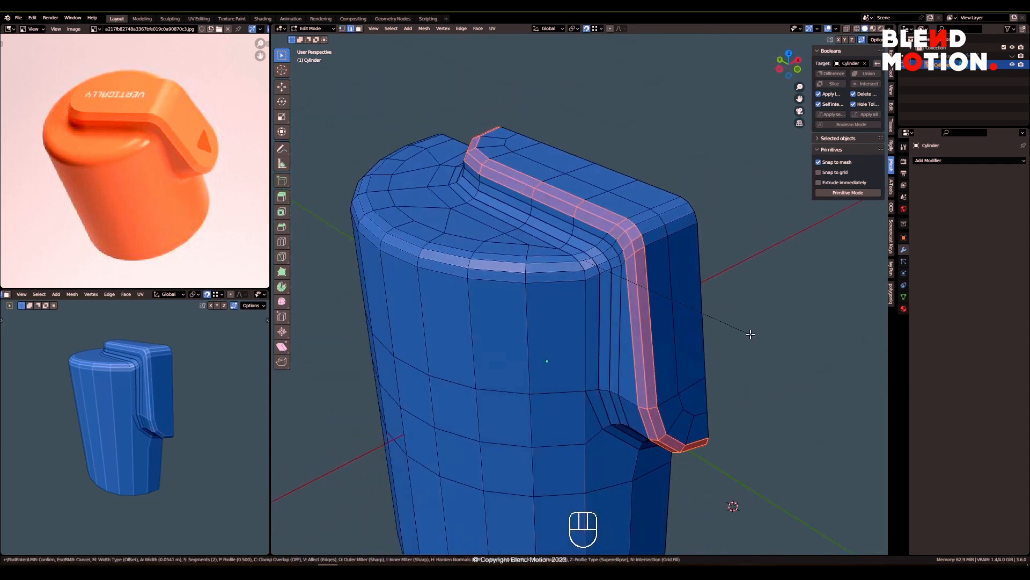
pyautogui.hotkey('alt', 'a')
pyautogui.keyDown('alt'); pyautogui.keyDown('shift'); pyautogui.click(638, 312); pyautogui.keyUp('shift'); pyautogui.keyUp('alt')
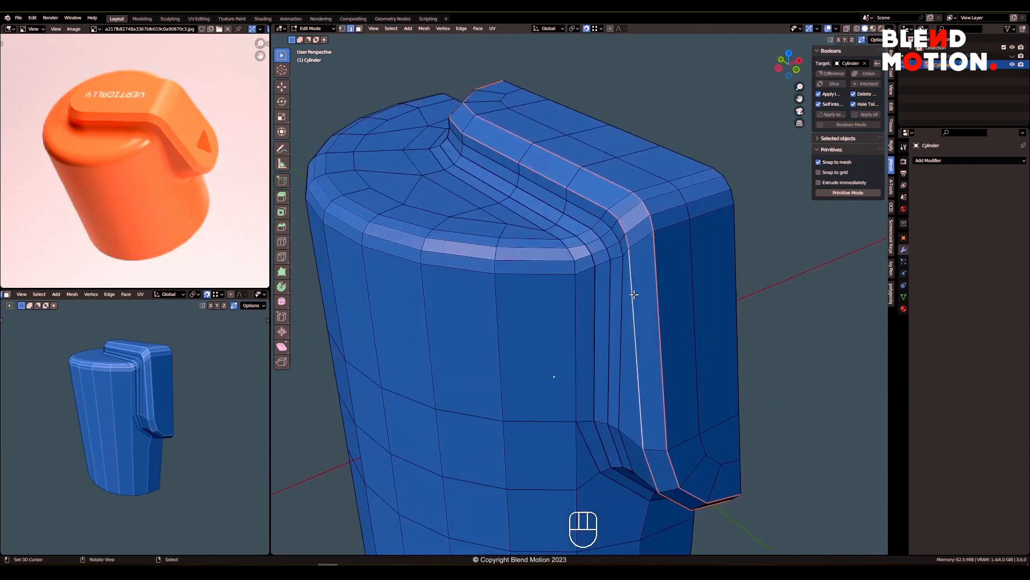
pyautogui.scroll(4, 655, 329)
pyautogui.hotkey('ctrl', 'b')
pyautogui.rightClick(663, 331)
pyautogui.hotkey('ctrl', 'z')
pyautogui.hotkey('ctrl', 'z')
pyautogui.hotkey('ctrl', 'z')
pyautogui.hotkey('ctrl', 'z')
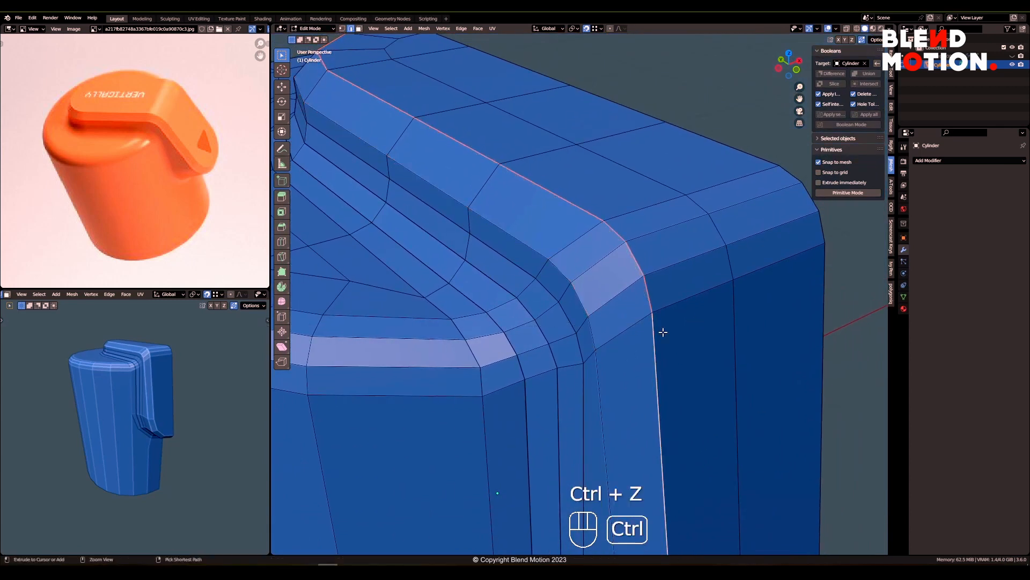
pyautogui.hotkey('ctrl', 'b')
pyautogui.click(705, 322)
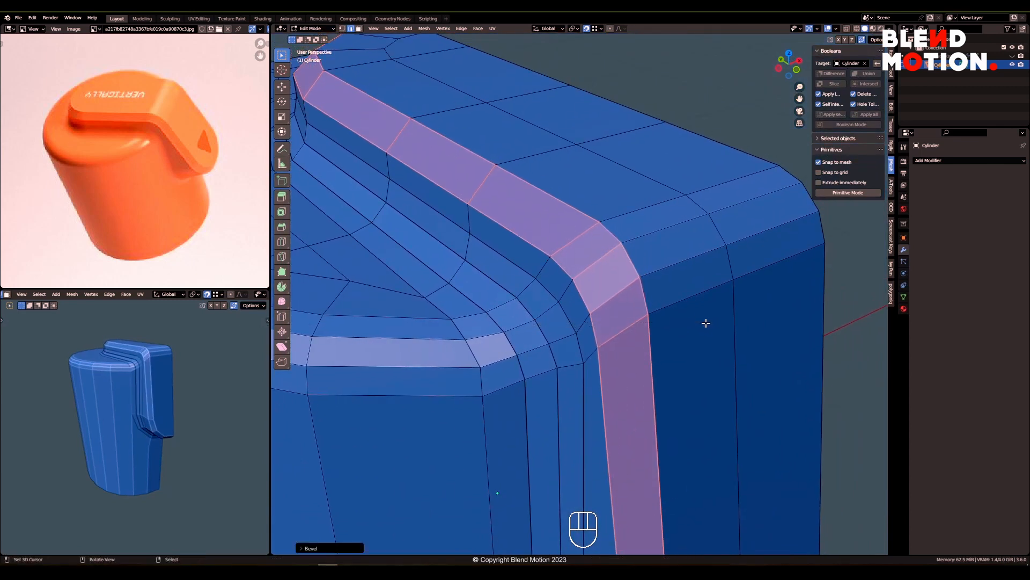
# Bevel both boundary loops of the lever's bevelled strip very narrowly and add a centred loop cut along the strip
pyautogui.hotkey('alt', 'a')
pyautogui.keyDown('alt'); pyautogui.keyDown('shift'); pyautogui.click(620, 243); pyautogui.keyUp('shift'); pyautogui.keyUp('alt')
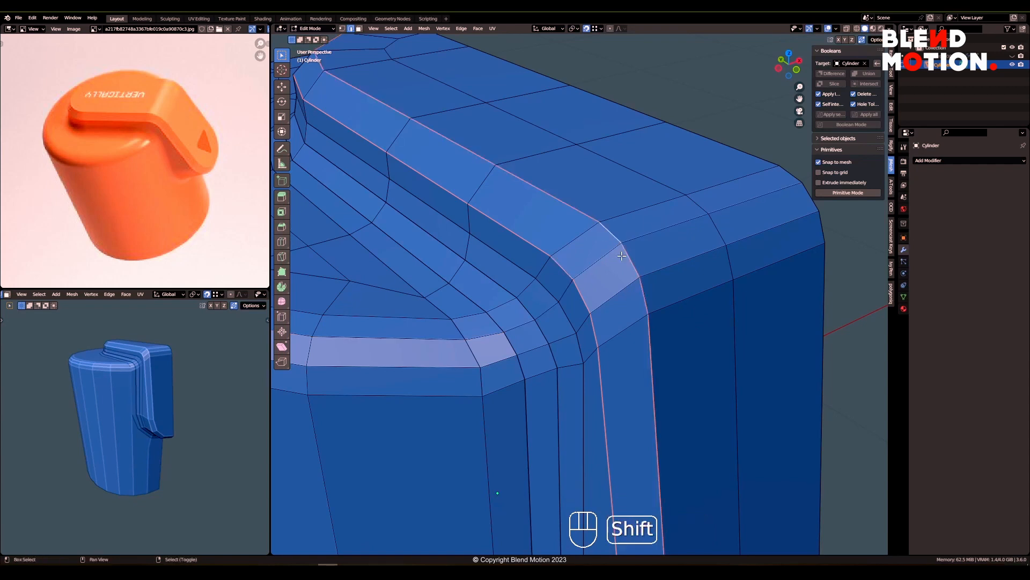
pyautogui.scroll(1, 691, 320)
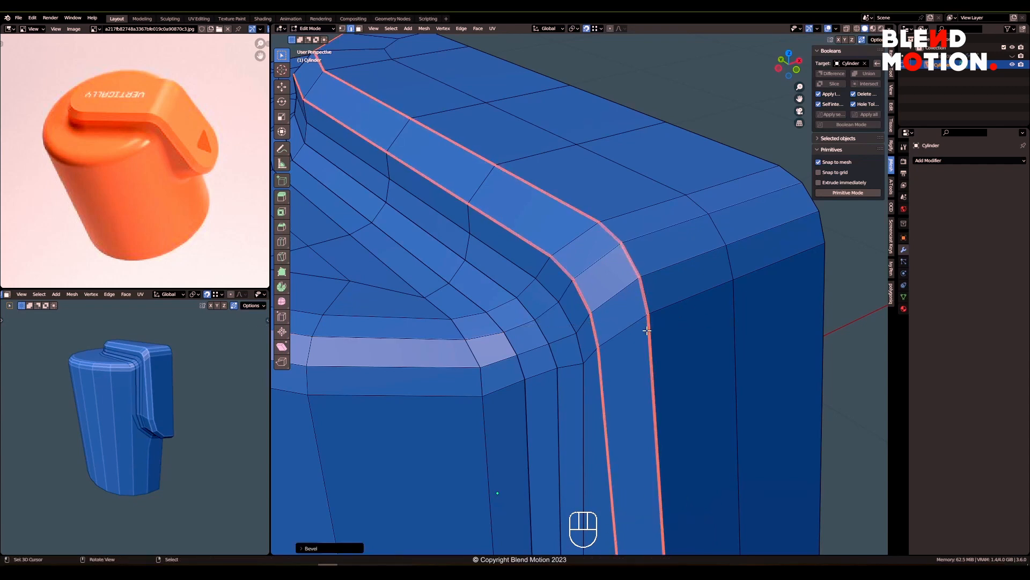
pyautogui.scroll(-3, 637, 327)
pyautogui.hotkey('ctrl', 'r')
pyautogui.click(590, 274)
pyautogui.rightClick(590, 274)
pyautogui.scroll(-2, 590, 274)
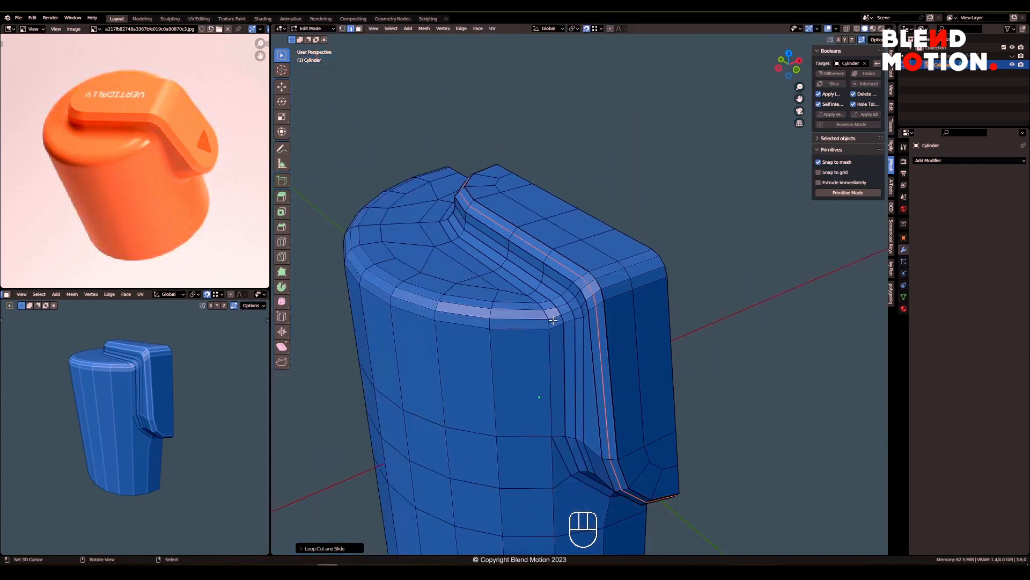
# Select the crosswise vertex path on the lever near its bend and move it about 0.063 m along Y
pyautogui.moveTo(713, 327); pyautogui.dragTo(606, 333, button='middle')
pyautogui.scroll(3, 604, 333)
pyautogui.press('1')
pyautogui.rightClick(590, 306)
pyautogui.keyDown('ctrl'); pyautogui.rightClick(558, 164); pyautogui.keyUp('ctrl')
pyautogui.scroll(1, 561, 285)
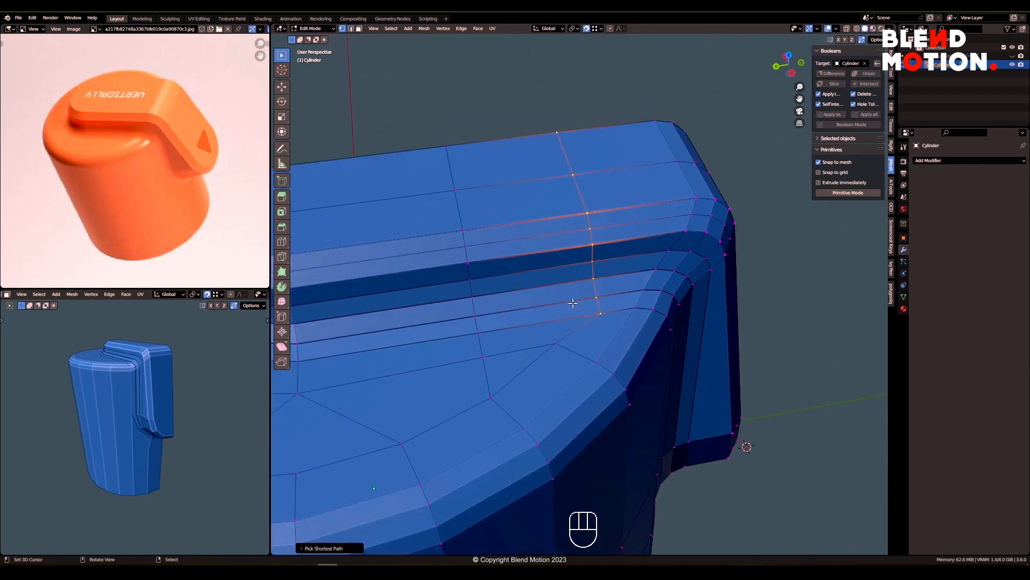
pyautogui.press('g')
pyautogui.press('y')
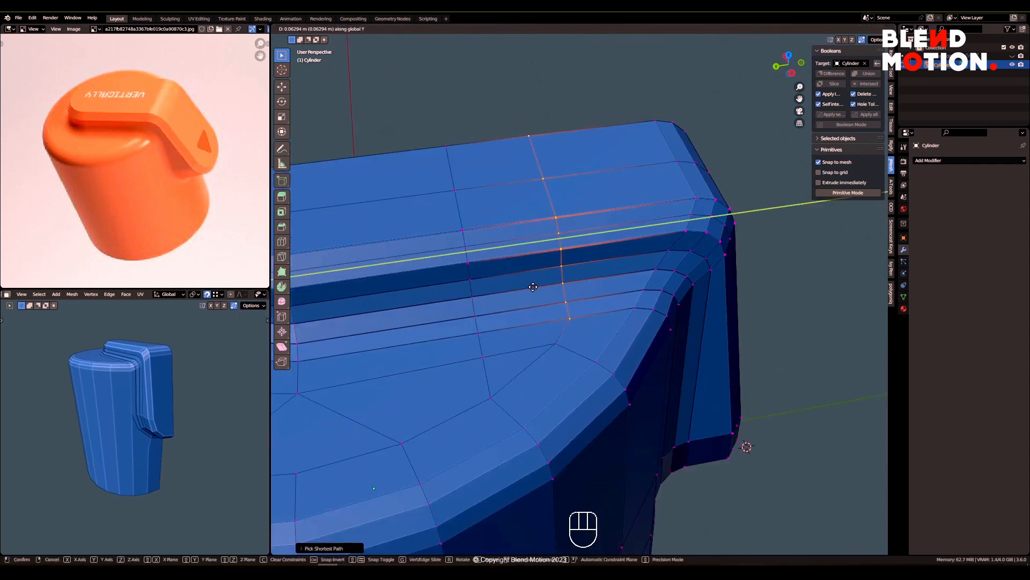
pyautogui.click(533, 286)
# Move the selected crosswise vertices on the lever's middle about 0.06 m along Y
pyautogui.moveTo(533, 287); pyautogui.dragTo(584, 339, button='middle')
pyautogui.press('g')
pyautogui.press('y')
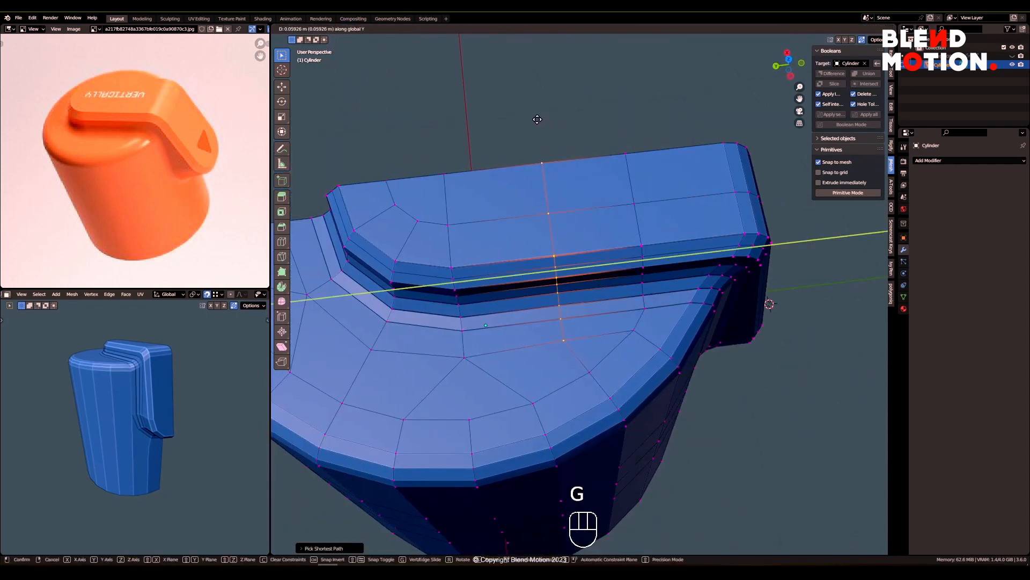
pyautogui.click(534, 119)
# Add a horizontal loop cut around the half mesh just below the cap's upper rim
pyautogui.moveTo(534, 119); pyautogui.dragTo(568, 256, button='middle')
pyautogui.scroll(-2, 569, 256)
pyautogui.press('2')
pyautogui.press('Tab')
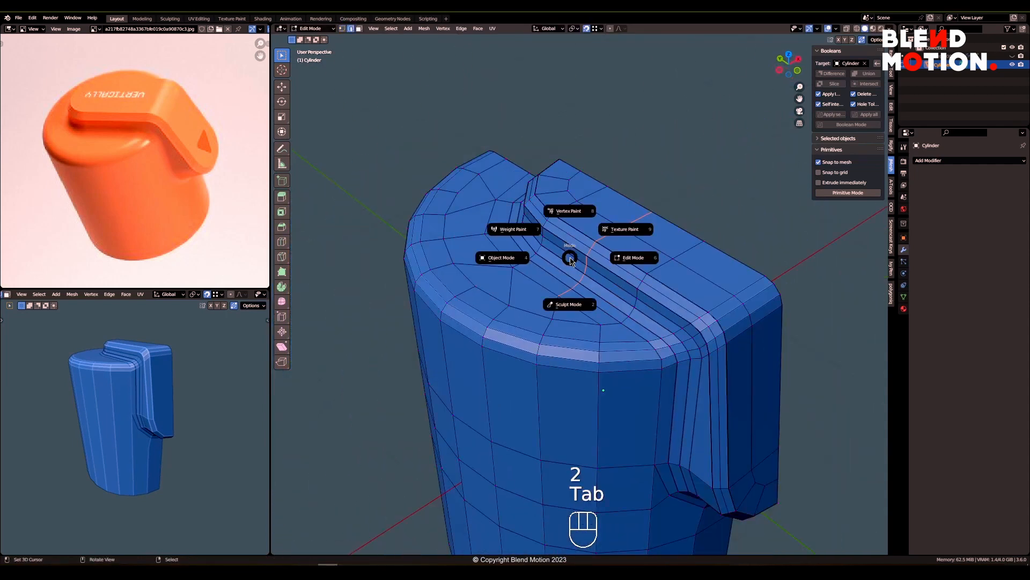
pyautogui.keyDown('shift'); pyautogui.moveTo(628, 284); pyautogui.dragTo(584, 201, button='middle'); pyautogui.keyUp('shift')
pyautogui.moveTo(601, 272); pyautogui.dragTo(603, 259, button='middle')
pyautogui.press('2')
# Add a Mirror modifier on the X axis to complete the half mesh
pyautogui.press('space')
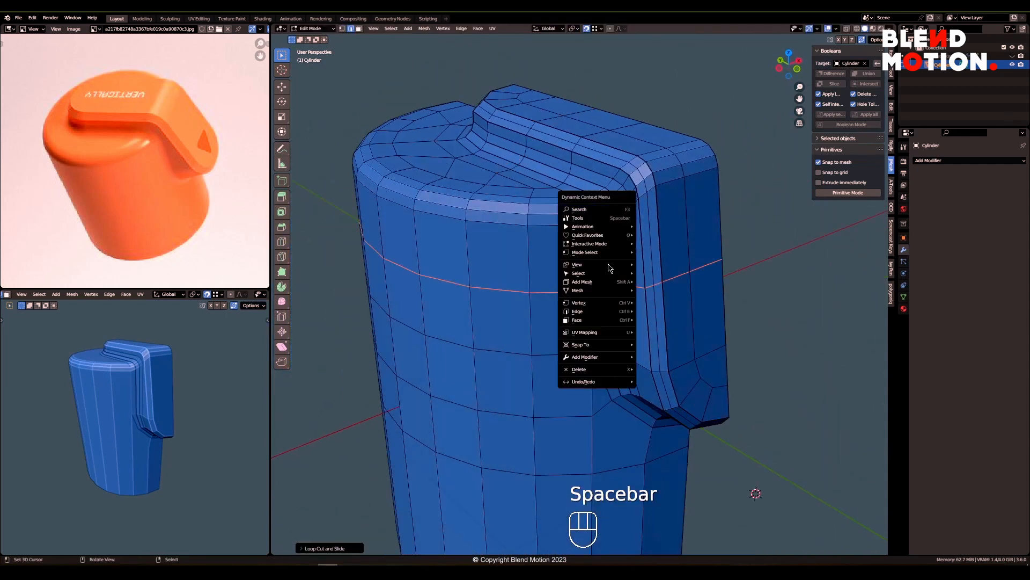
pyautogui.moveTo(601, 349)
pyautogui.moveTo(734, 398)
pyautogui.click(720, 430)
pyautogui.scroll(-2, 596, 290)
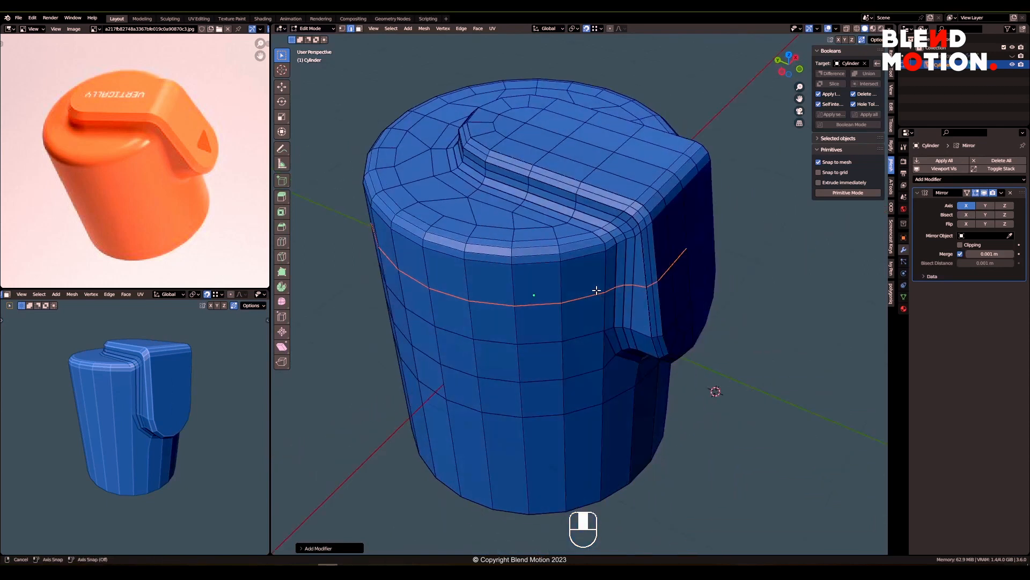
pyautogui.moveTo(596, 290); pyautogui.dragTo(579, 291, button='middle')
# Add a Catmull-Clark Subdivision modifier with viewport level 2 in Object Mode and shade the model smooth
pyautogui.press('Tab')
pyautogui.press('space')
pyautogui.moveTo(570, 250)
pyautogui.click(704, 386)
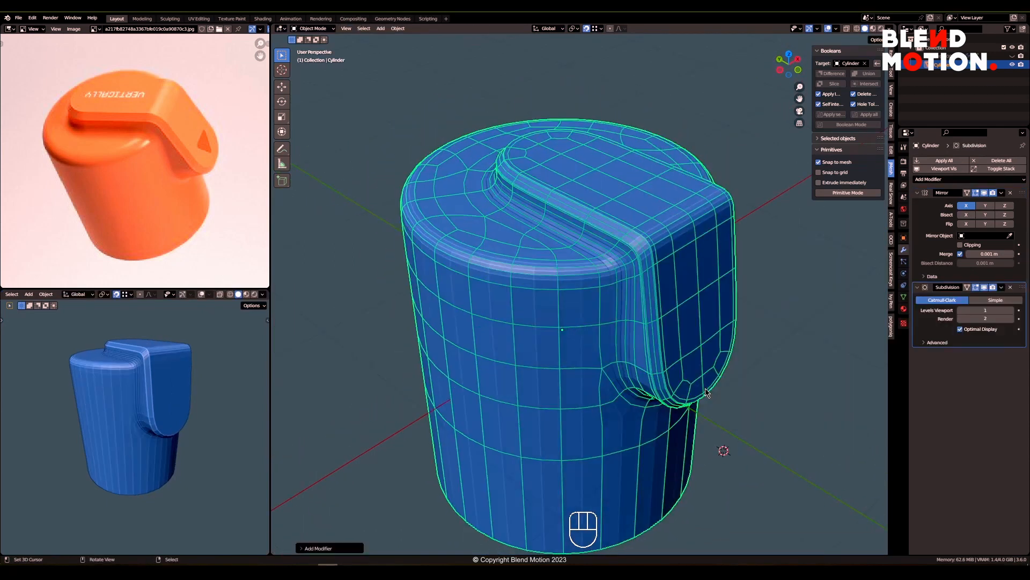
pyautogui.press('w')
pyautogui.click(612, 297)
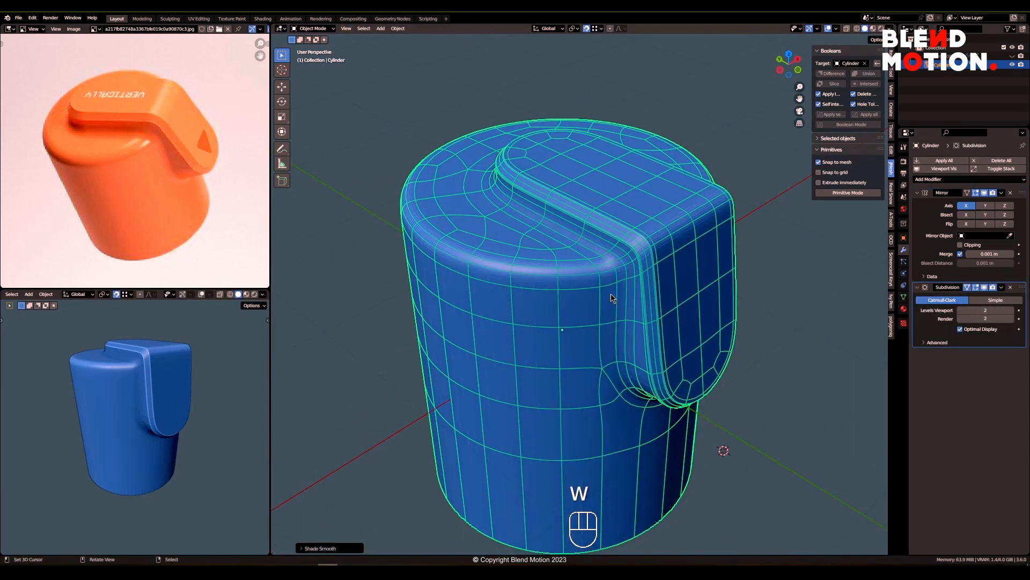
# Apply the Mirror modifier so both halves become real geometry, and return to Edit Mode with vertex selection
pyautogui.scroll(-1, 610, 322)
pyautogui.moveTo(607, 341); pyautogui.dragTo(642, 306, button='middle')
pyautogui.press('Tab')
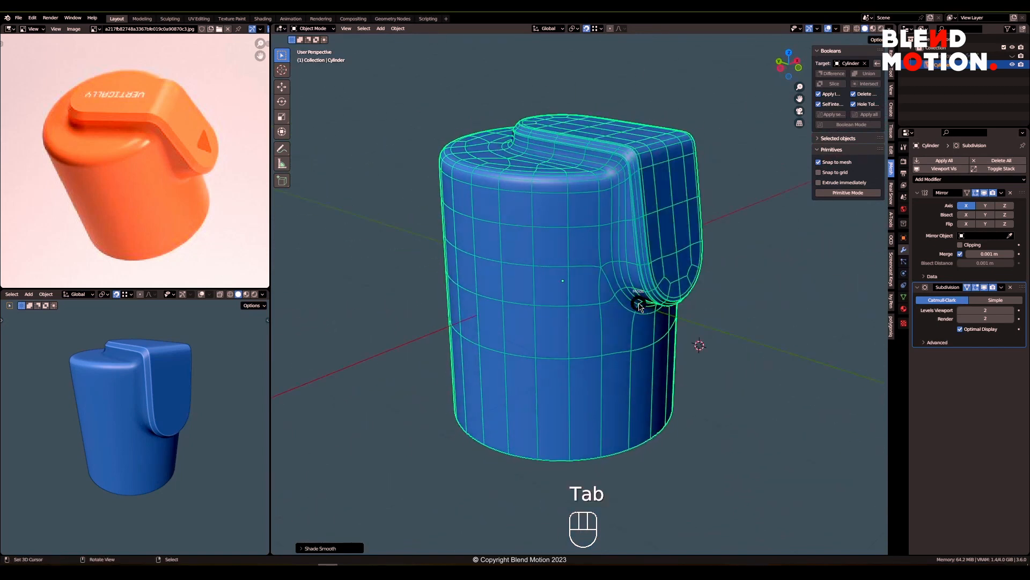
pyautogui.moveTo(610, 402); pyautogui.dragTo(593, 304, button='middle')
pyautogui.press('Tab')
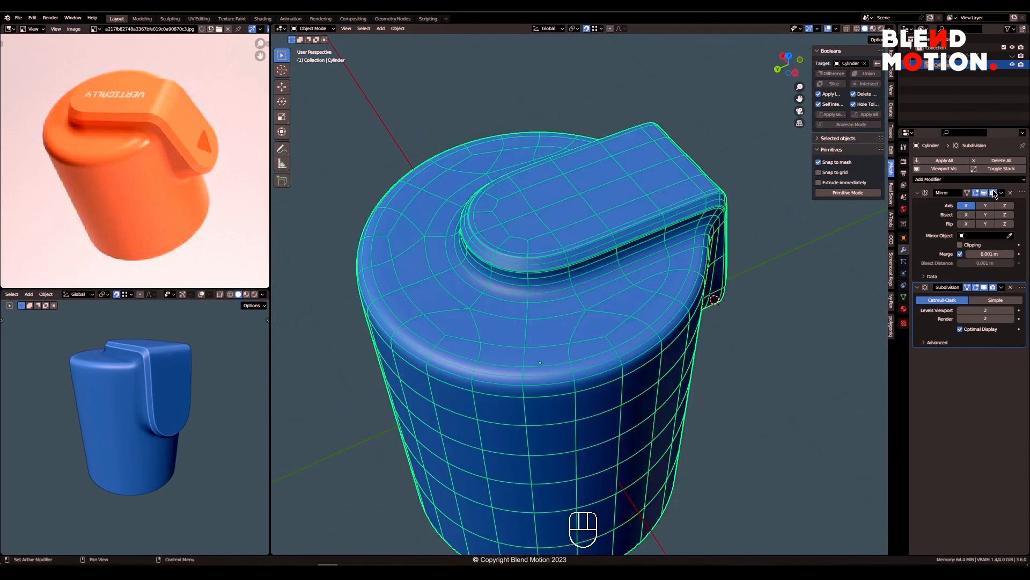
pyautogui.click(998, 203)
pyautogui.scroll(2, 587, 267)
pyautogui.press('Tab')
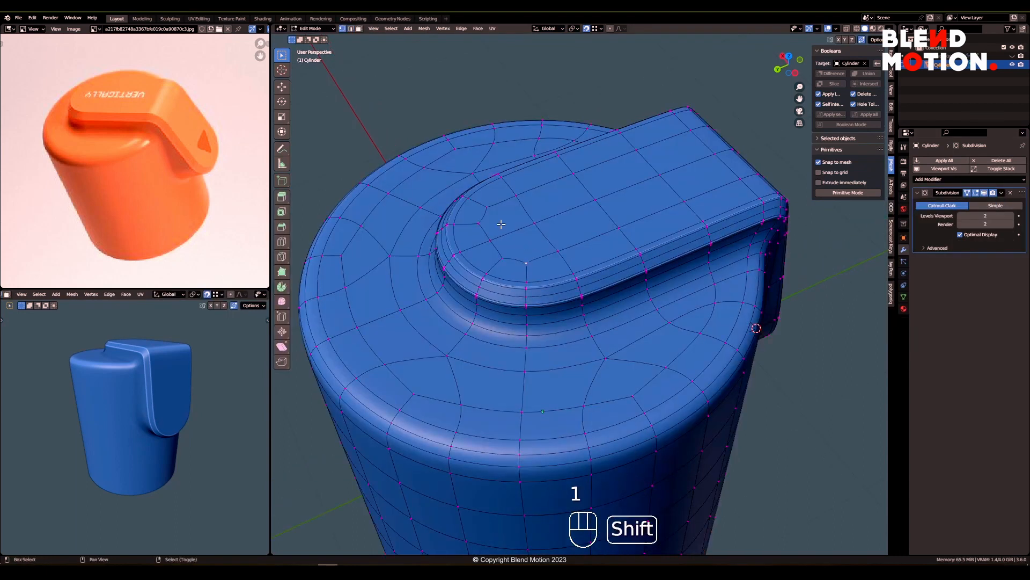
# Show the cap as a wireframe in the left orthographic view while in Edit Mode
pyautogui.moveTo(523, 236); pyautogui.dragTo(626, 361, button='middle')
pyautogui.press('Tab')
pyautogui.moveTo(637, 306)
pyautogui.mouseDown(button='middle')
pyautogui.moveTo(614, 292)
pyautogui.moveTo(578, 299)
pyautogui.moveTo(573, 283)
pyautogui.moveTo(582, 336)
pyautogui.mouseUp(button='middle')
pyautogui.press('`')
pyautogui.click(538, 282)
pyautogui.scroll(3, 581, 324)
pyautogui.press('z')
pyautogui.press('Tab')
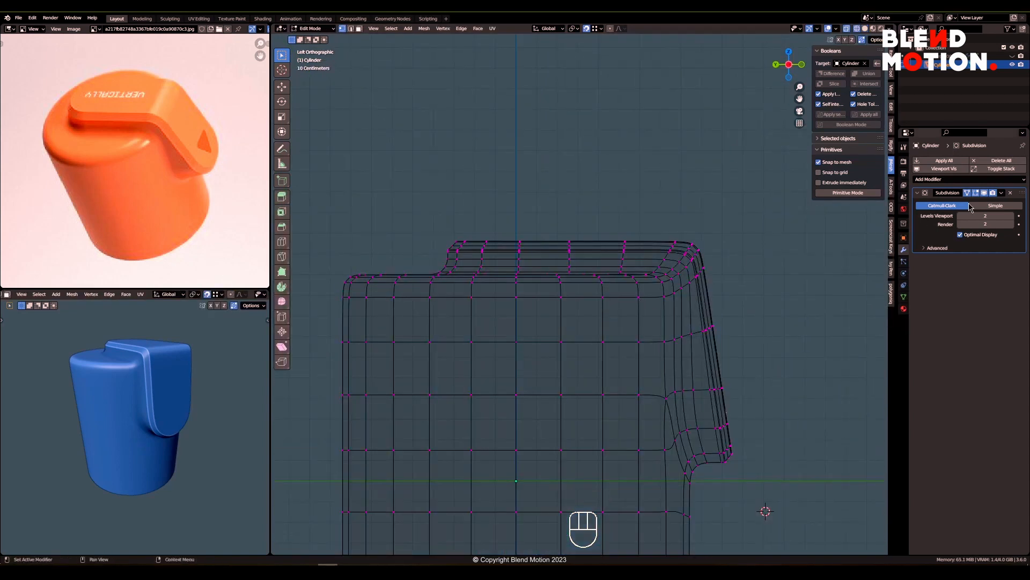
# Turn off the Subdivision modifier's viewport display and hide the viewport's sidebar and toolbar
pyautogui.click(984, 193)
pyautogui.scroll(1, 582, 302)
pyautogui.press('1')
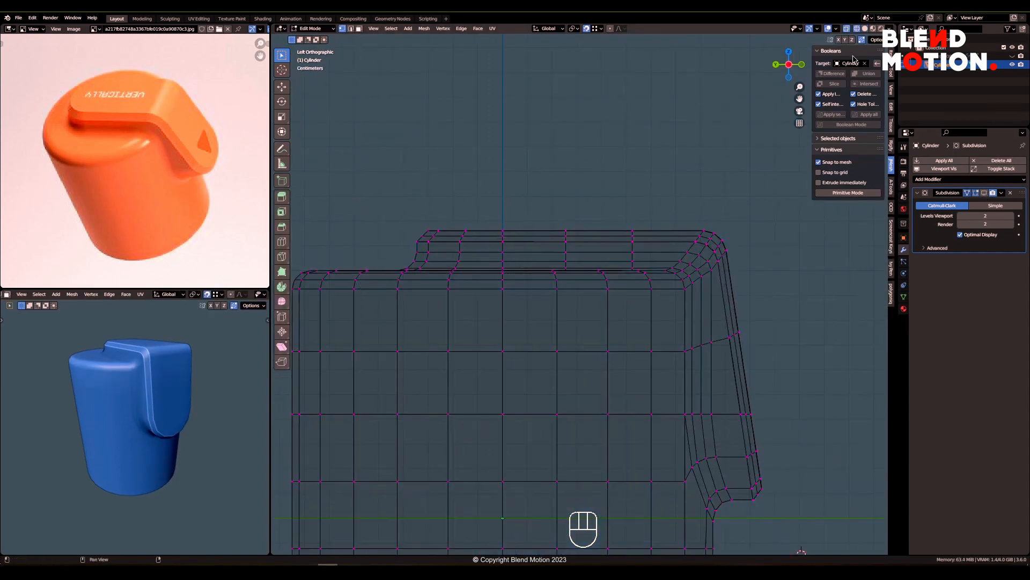
pyautogui.press('n')
pyautogui.press('t')
# Box-select the vertices of the lever's upper part in the side view
pyautogui.press('b')
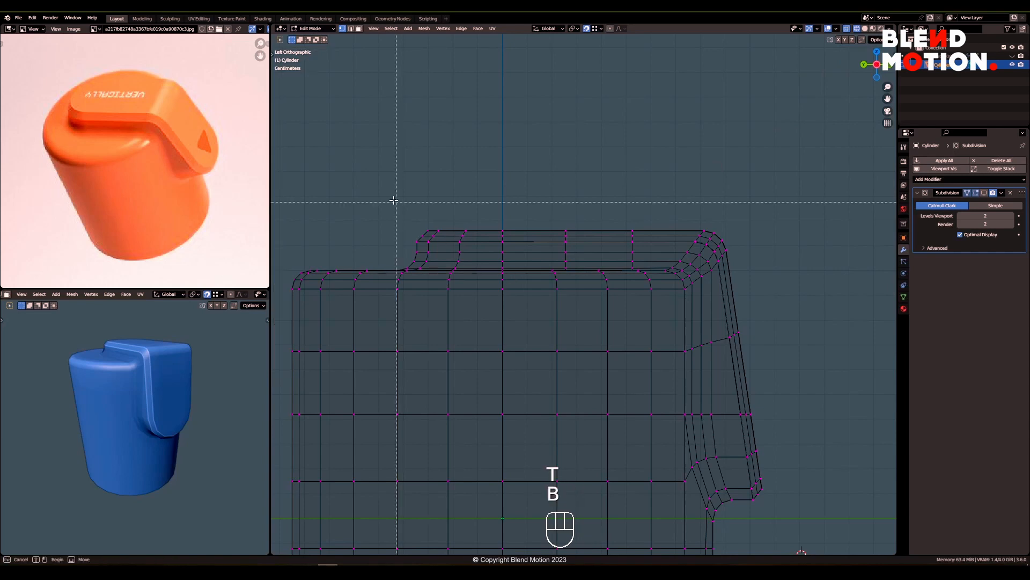
pyautogui.moveTo(374, 187); pyautogui.dragTo(769, 245)
pyautogui.moveTo(596, 231); pyautogui.dragTo(571, 249, button='middle')
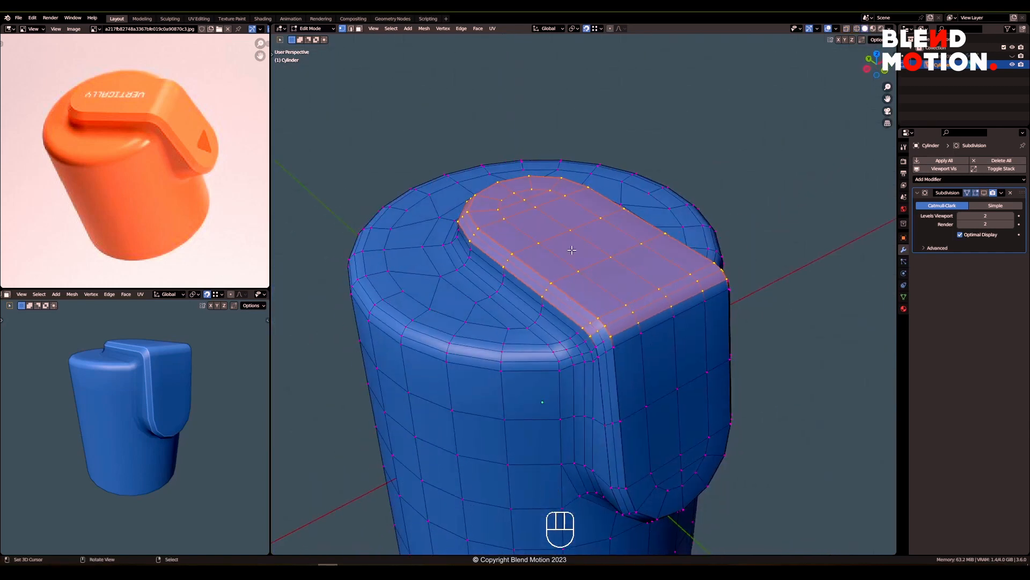
# Select a vertex path along the lever's top and down its side, and grow it to cover the outer faces and rounded edge strip
pyautogui.rightClick(538, 207)
pyautogui.keyDown('shift'); pyautogui.moveTo(538, 208); pyautogui.dragTo(520, 161, button='middle'); pyautogui.keyUp('shift')
pyautogui.keyDown('ctrl'); pyautogui.rightClick(662, 400); pyautogui.keyUp('ctrl')
pyautogui.press('ctrl+KP_Add')
pyautogui.press('ctrl+KP_Add')
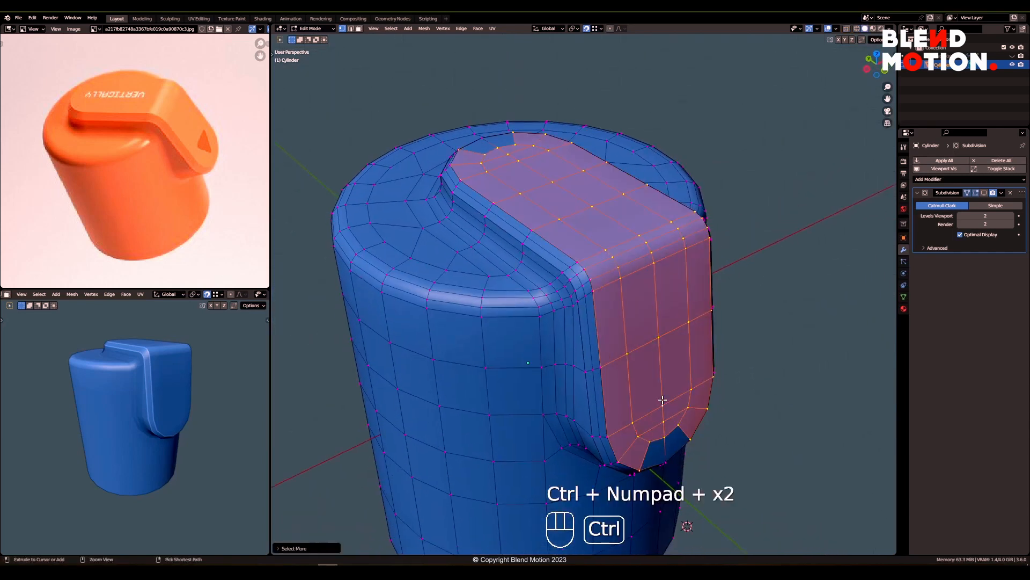
pyautogui.moveTo(662, 400)
pyautogui.mouseDown(button='middle')
pyautogui.moveTo(625, 370)
pyautogui.moveTo(674, 386)
pyautogui.mouseUp(button='middle')
pyautogui.scroll(10, 674, 381)
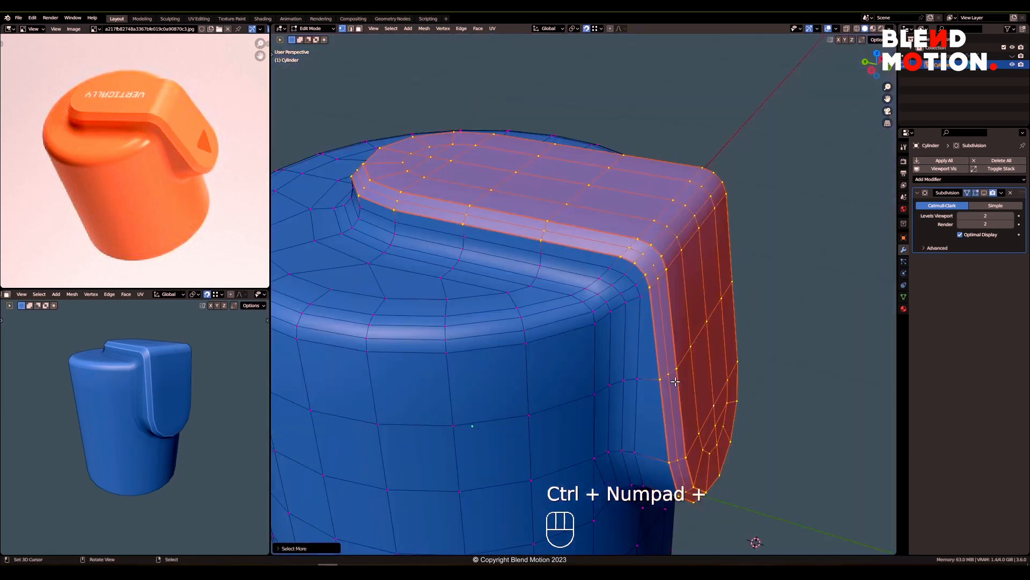
# Raise the selected outer surface of the lever 0.03 m along Z in the left view
pyautogui.press('ctrl+KP_3')
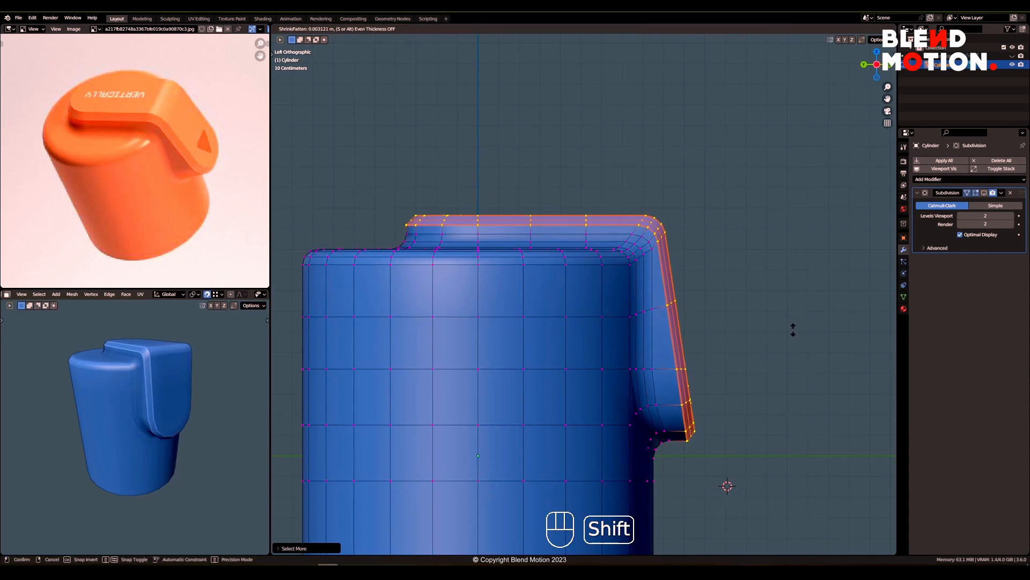
pyautogui.press('g')
pyautogui.press('z')
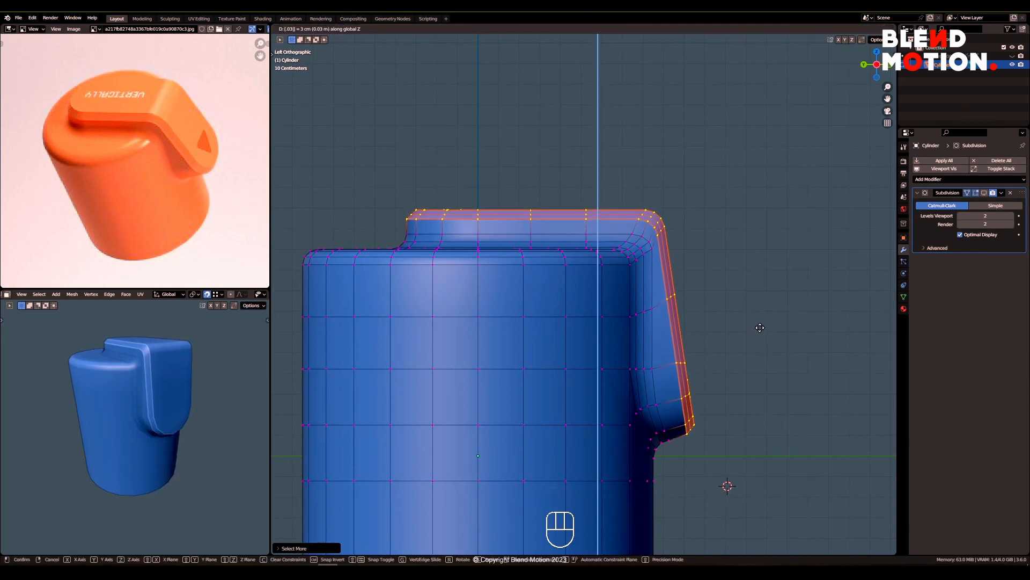
pyautogui.press('Return')
# Deselect the lever's top vertices in wireframe and move the remaining side vertices outward along Y
pyautogui.scroll(1, 660, 338)
pyautogui.hotkey('shift', 'z')
pyautogui.keyDown('shift'); pyautogui.moveTo(560, 327); pyautogui.dragTo(607, 364, button='middle'); pyautogui.keyUp('shift')
pyautogui.press('b')
pyautogui.keyDown('shift'); pyautogui.moveTo(346, 170); pyautogui.dragTo(677, 255); pyautogui.keyUp('shift')
pyautogui.moveTo(777, 361)
pyautogui.keyDown('shift'); pyautogui.mouseDown(button='middle')
pyautogui.moveTo(678, 297)
pyautogui.moveTo(593, 303)
pyautogui.moveTo(569, 324)
pyautogui.mouseUp(button='middle'); pyautogui.keyUp('shift')
pyautogui.press('g')
pyautogui.press('y')
pyautogui.click(680, 296)
# Return to solid shading in Object Mode, turn the Subdivision viewport display back on and hide the viewport overlays
pyautogui.scroll(-1, 585, 289)
pyautogui.press('z')
pyautogui.moveTo(568, 325)
pyautogui.keyDown('shift'); pyautogui.mouseDown(button='middle')
pyautogui.moveTo(625, 331)
pyautogui.moveTo(669, 304)
pyautogui.moveTo(585, 308)
pyautogui.moveTo(576, 281)
pyautogui.mouseUp(button='middle'); pyautogui.keyUp('shift')
pyautogui.scroll(1, 626, 331)
pyautogui.press('2')
pyautogui.press('Tab')
pyautogui.click(559, 329)
pyautogui.click(984, 193)
pyautogui.click(828, 29)
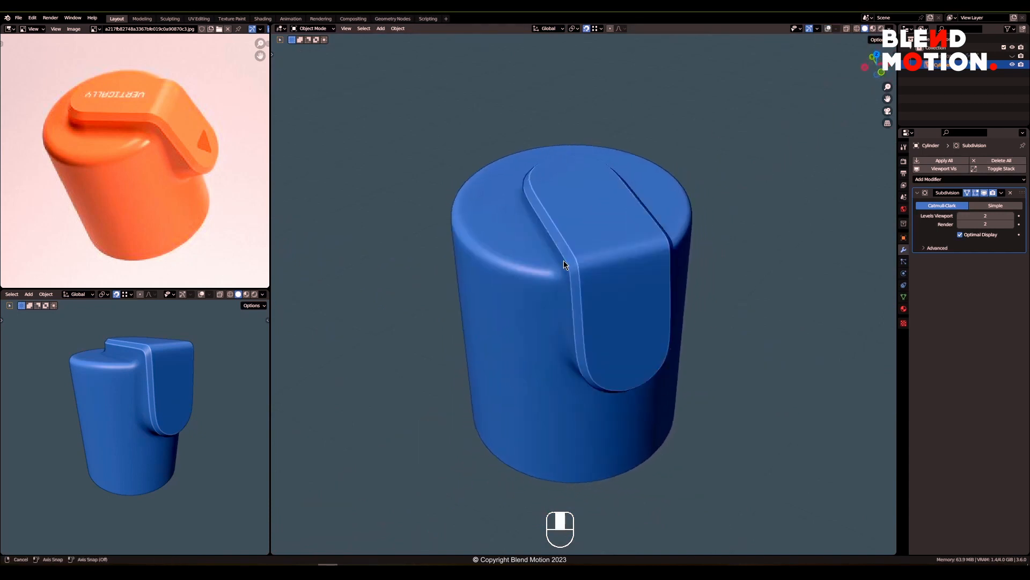